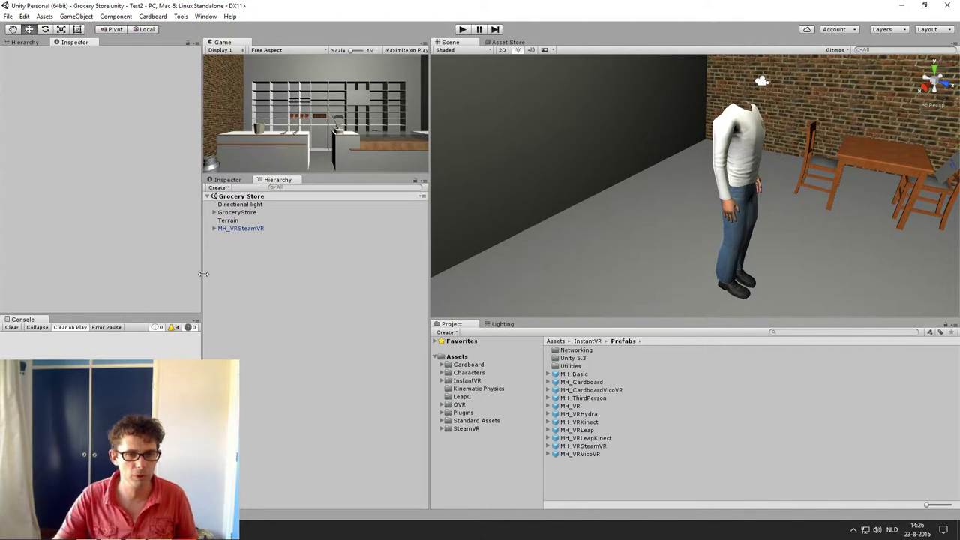
Start Unity in the virtual machine, then minimize the VM to return to the host's Grocery Store scene
{"action": "key", "text": "alt+Tab"}
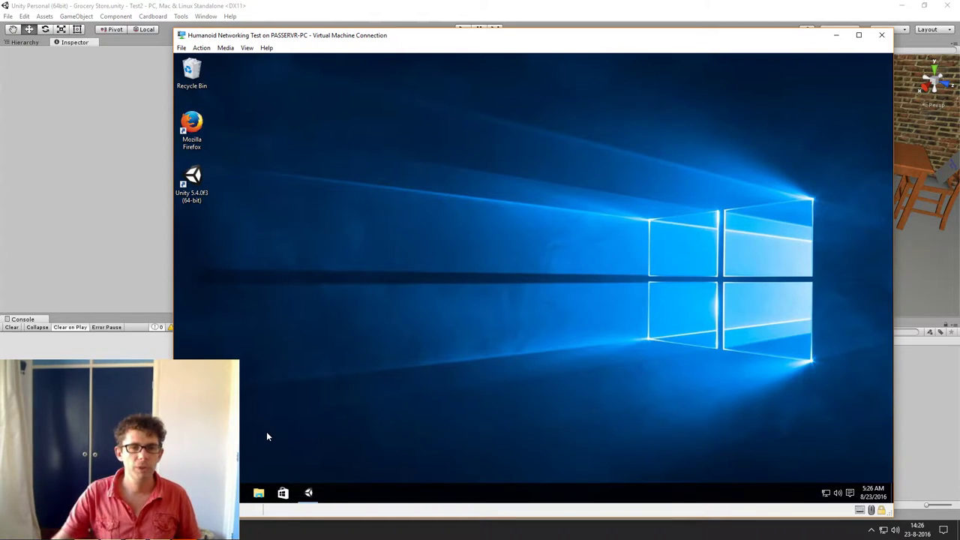
{"action": "left_click", "coordinate": [308, 491]}
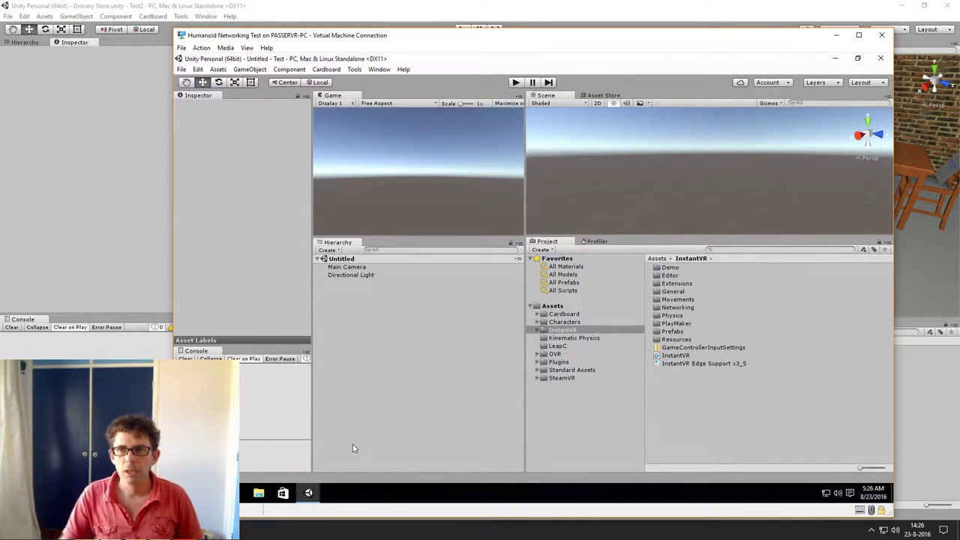
{"action": "left_click", "coordinate": [101, 243]}
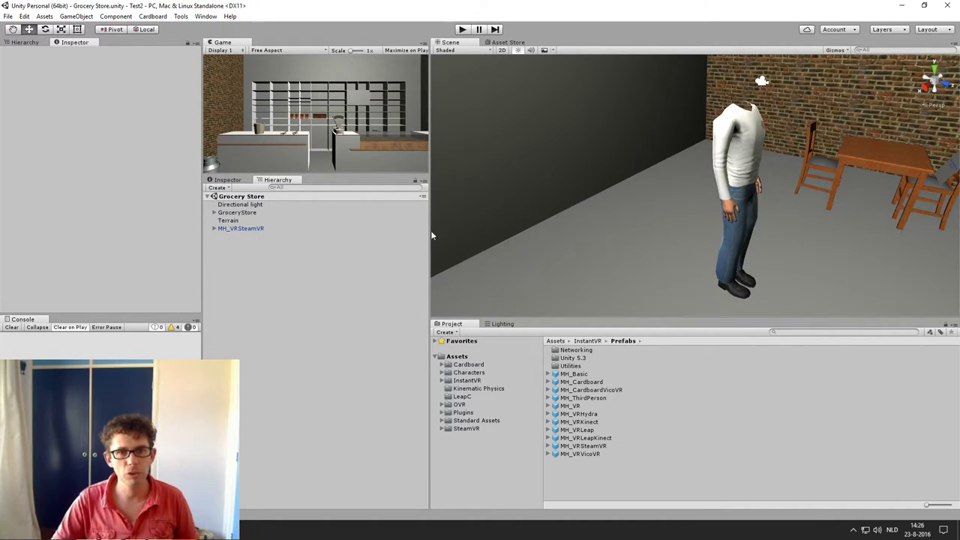
Delete the MH_VRSteamVR avatar from the Grocery Store scene's Hierarchy
{"action": "left_click", "coordinate": [233, 229]}
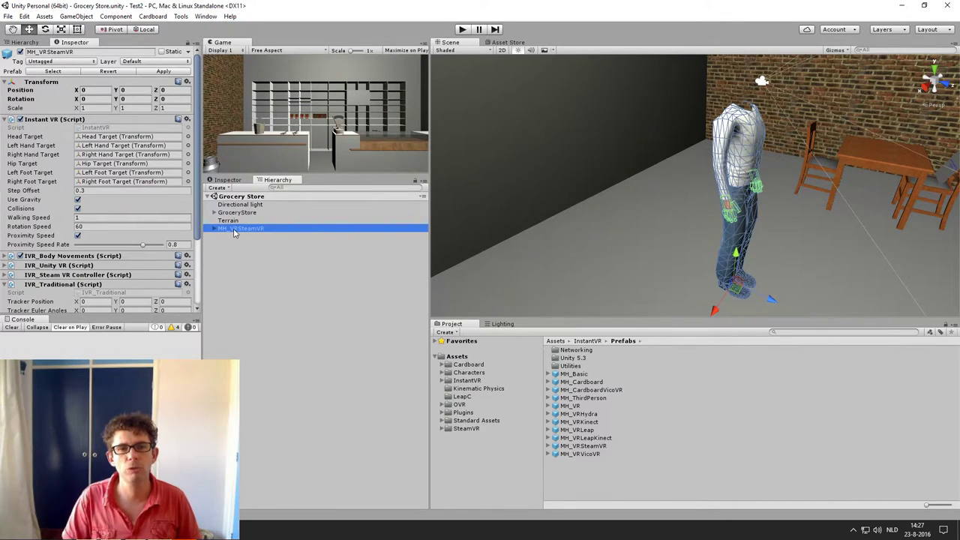
{"action": "key", "text": "Delete"}
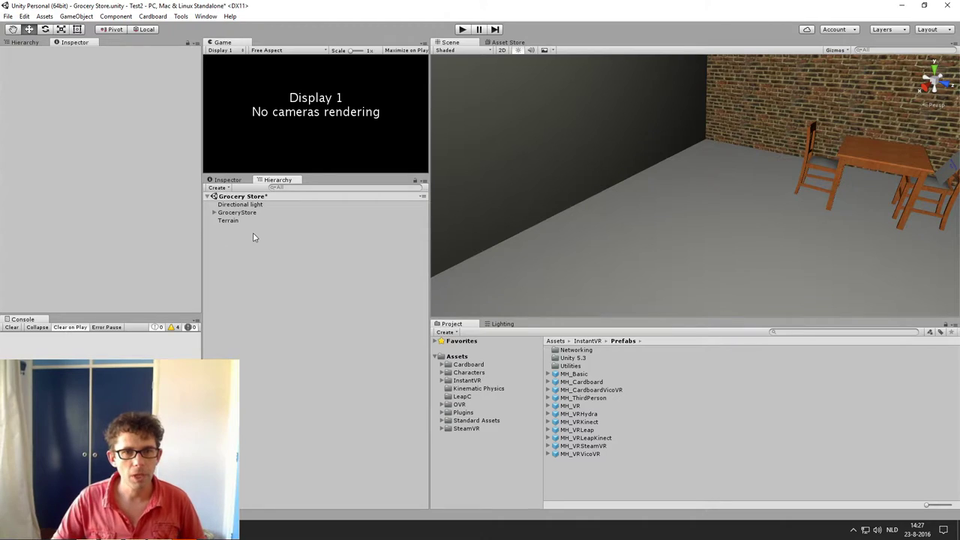
{"action": "right_click", "coordinate": [253, 236]}
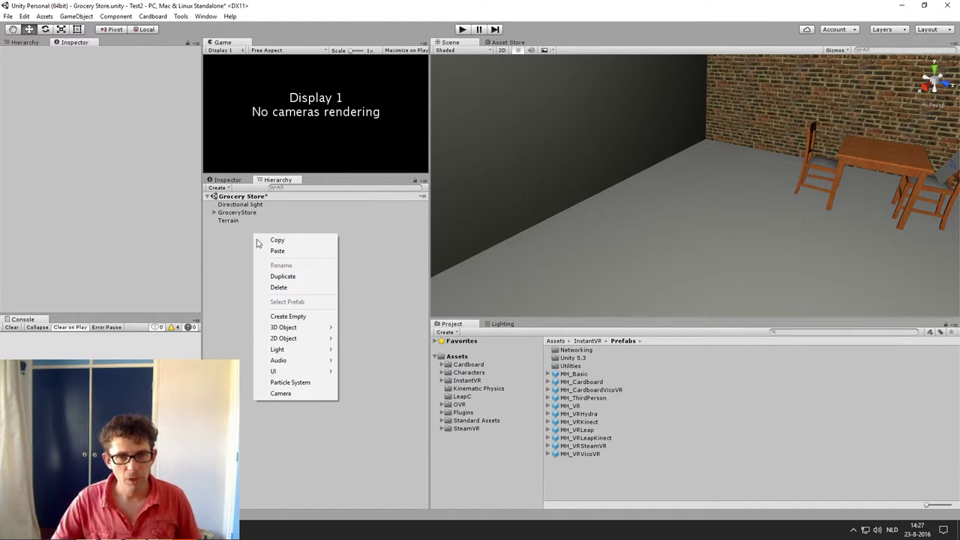
Create an empty game object and rename it 'Networking'
{"action": "left_click", "coordinate": [281, 315]}
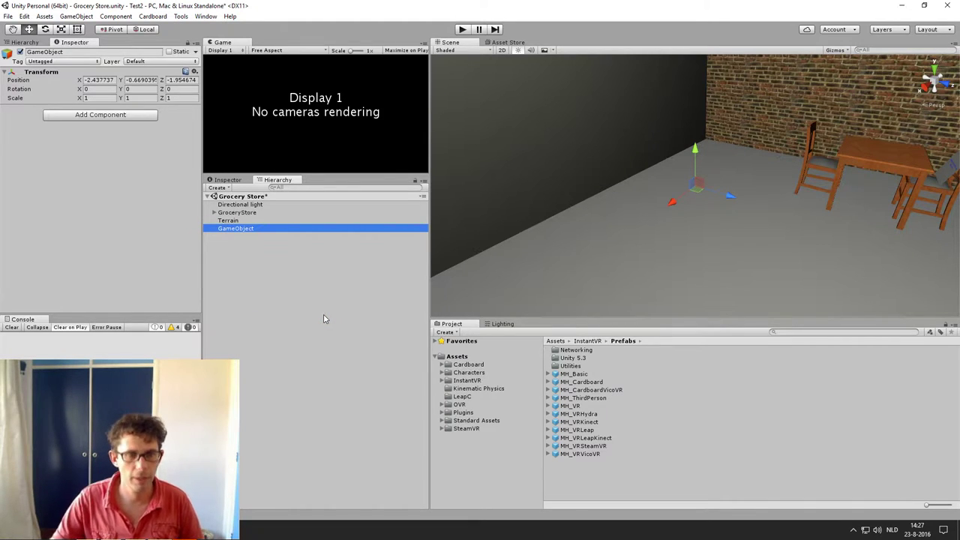
{"action": "key", "text": "F2"}
{"action": "type", "text": "Networking"}
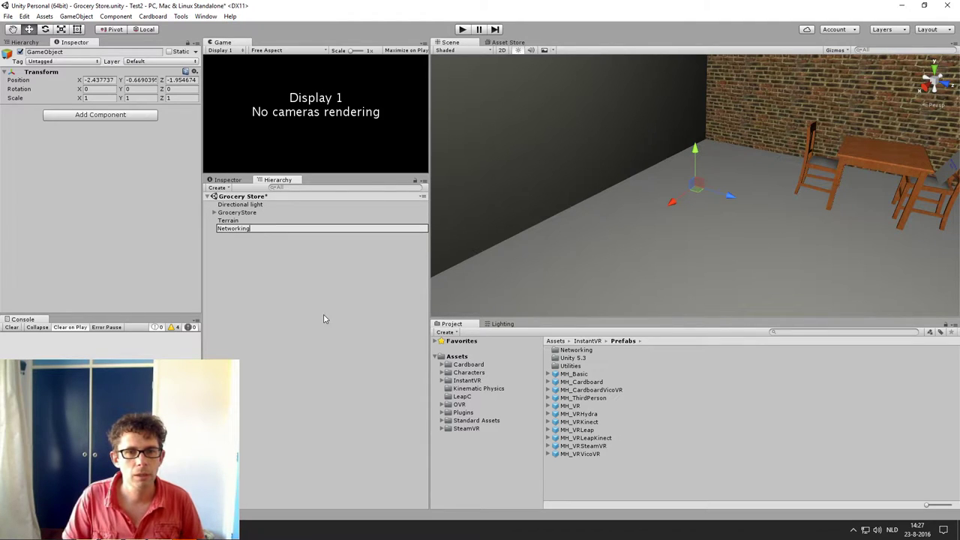
{"action": "key", "text": "Return"}
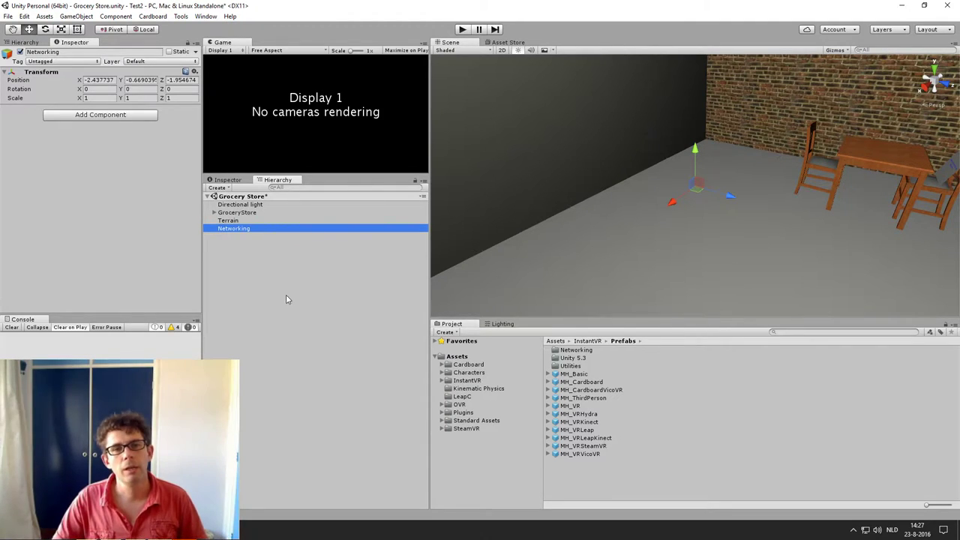
Add the NetworkManagerHUD component to Networking by searching 'network'
{"action": "left_click", "coordinate": [125, 178]}
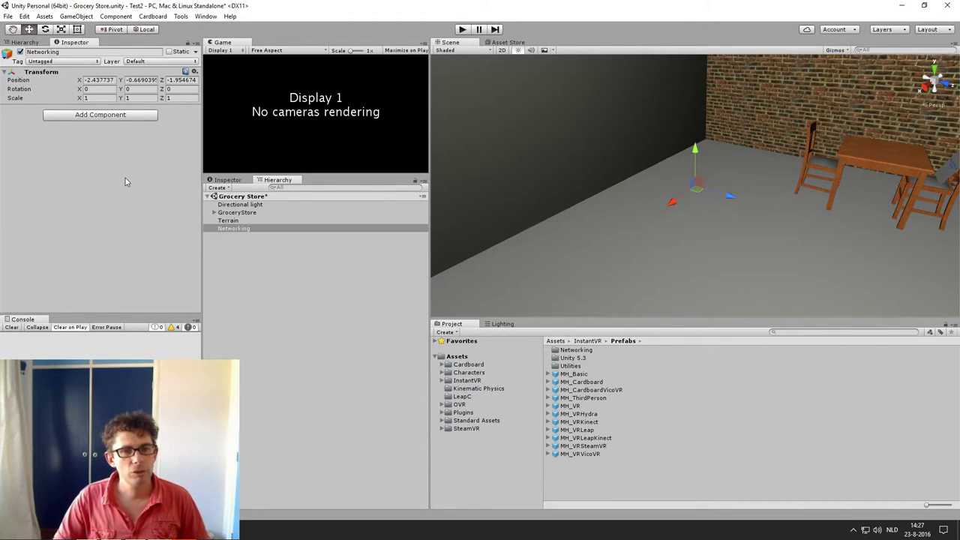
{"action": "left_click", "coordinate": [117, 115]}
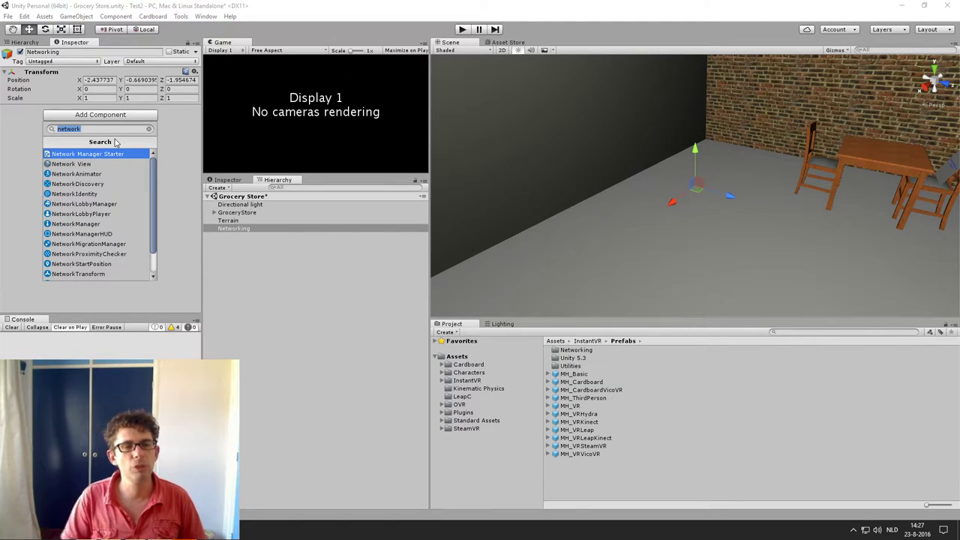
{"action": "type", "text": "network"}
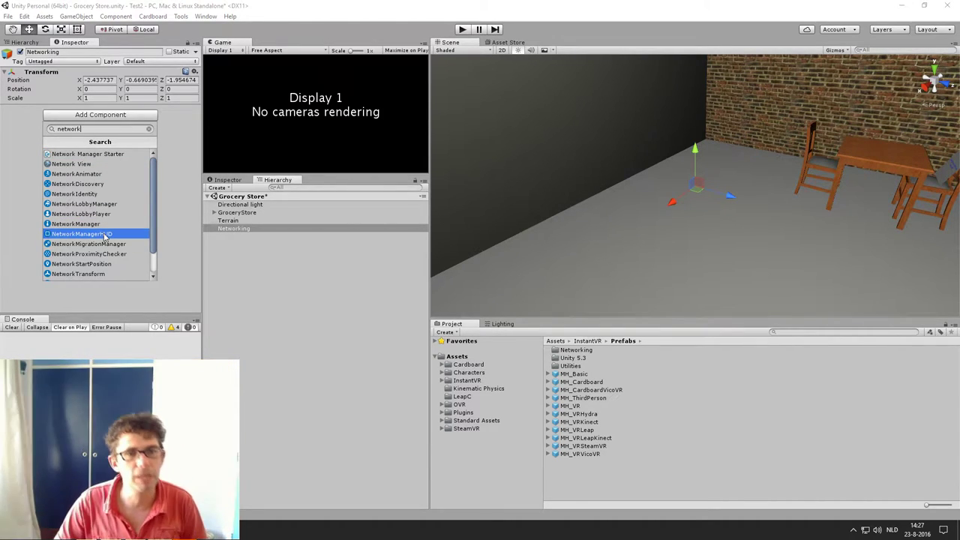
{"action": "left_click", "coordinate": [105, 235]}
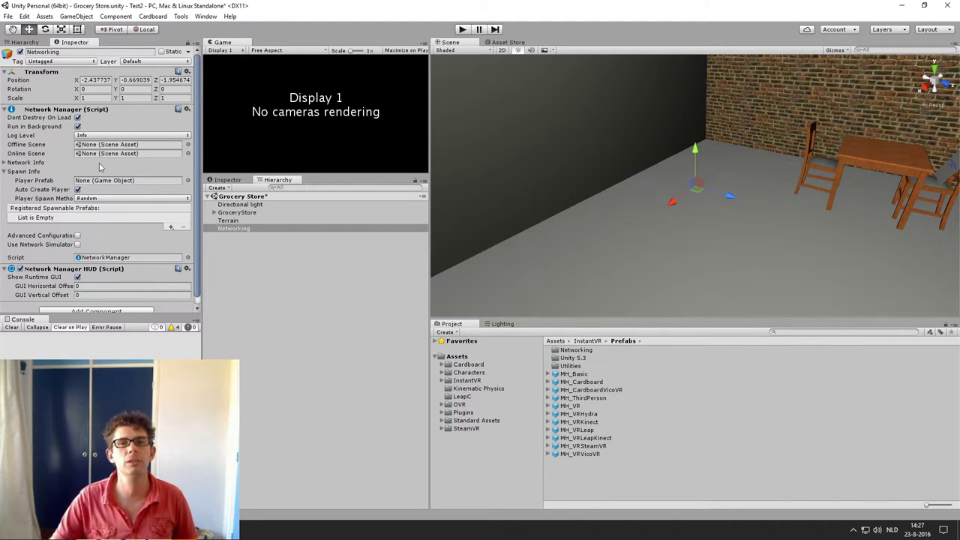
{"action": "left_click", "coordinate": [463, 30]}
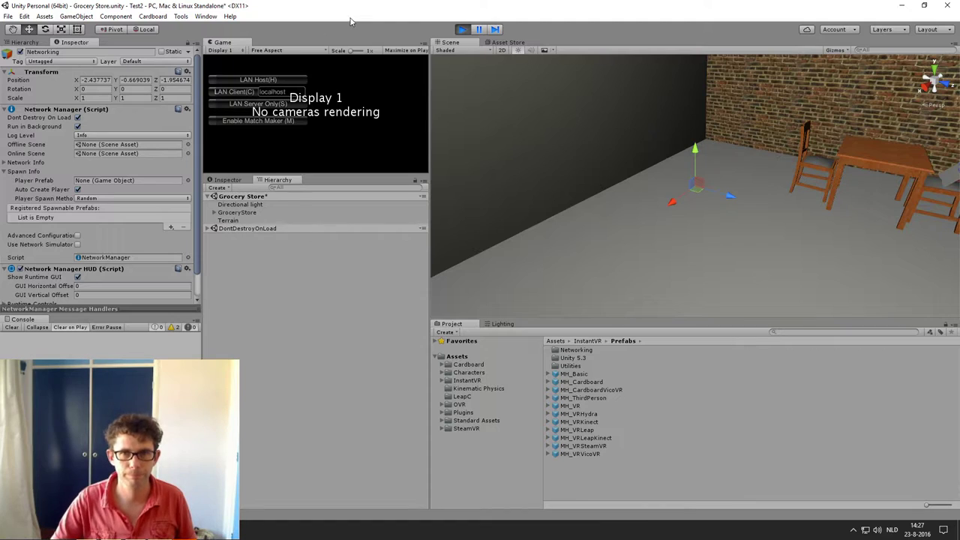
{"action": "left_click", "coordinate": [461, 30]}
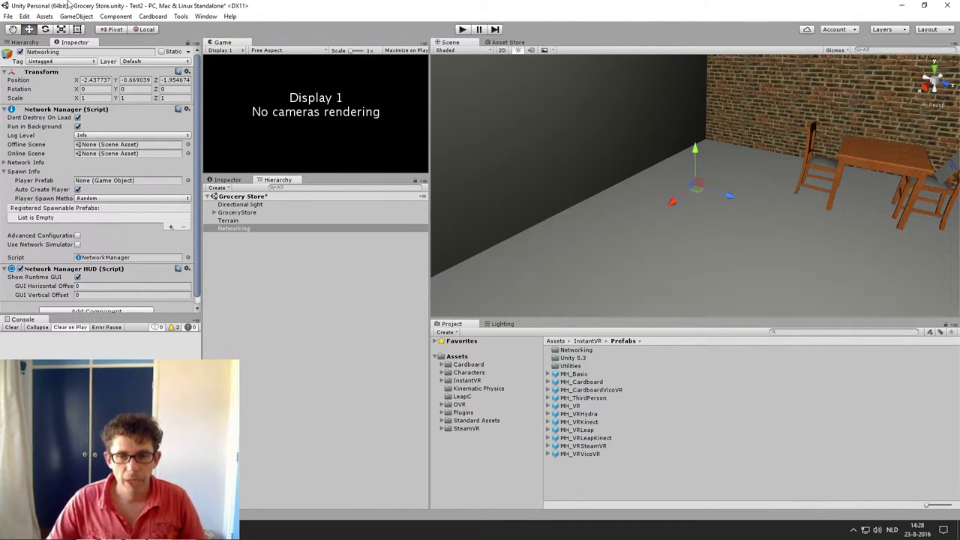
Browse to InstantVR > Prefabs > Networking and select the MH_VR_Unet prefab
{"action": "left_click", "coordinate": [466, 381]}
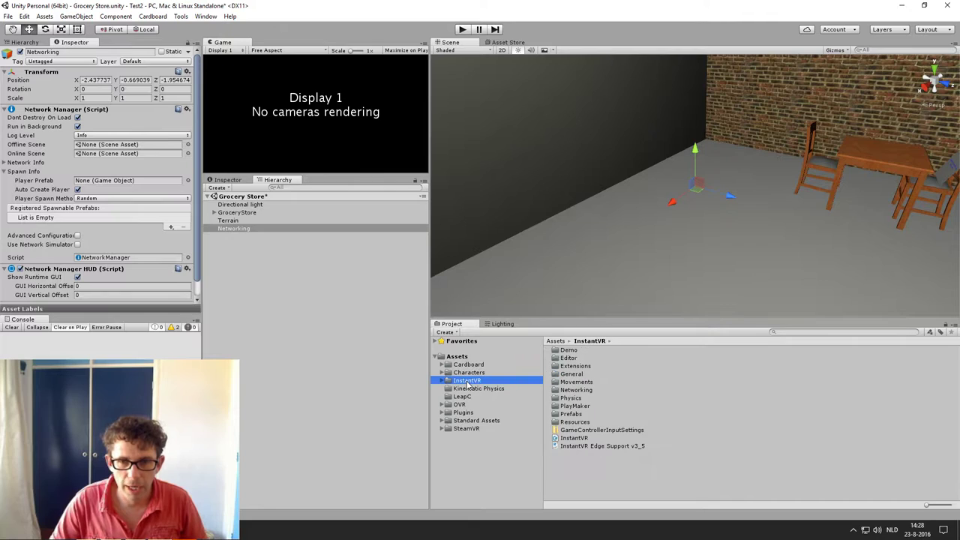
{"action": "left_click", "coordinate": [443, 381]}
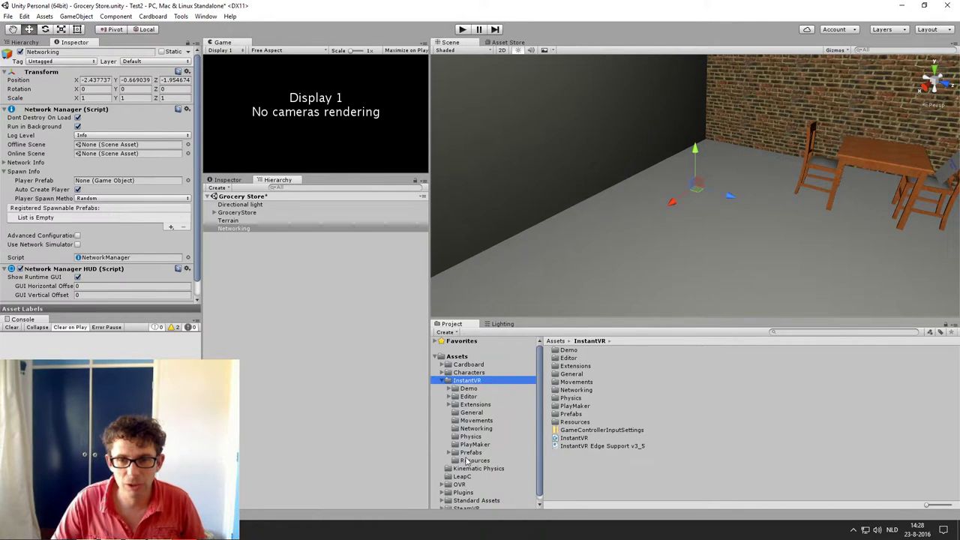
{"action": "left_click", "coordinate": [470, 453]}
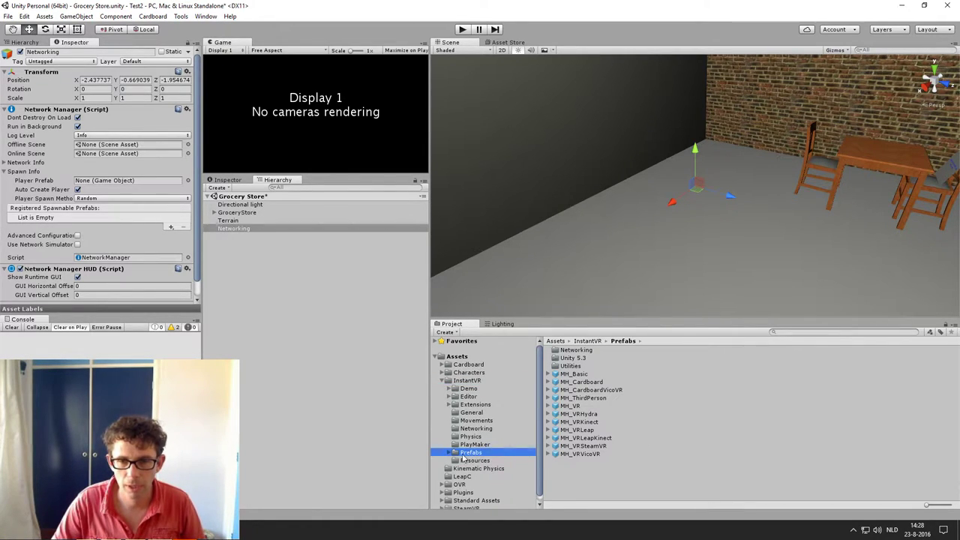
{"action": "left_click", "coordinate": [586, 351]}
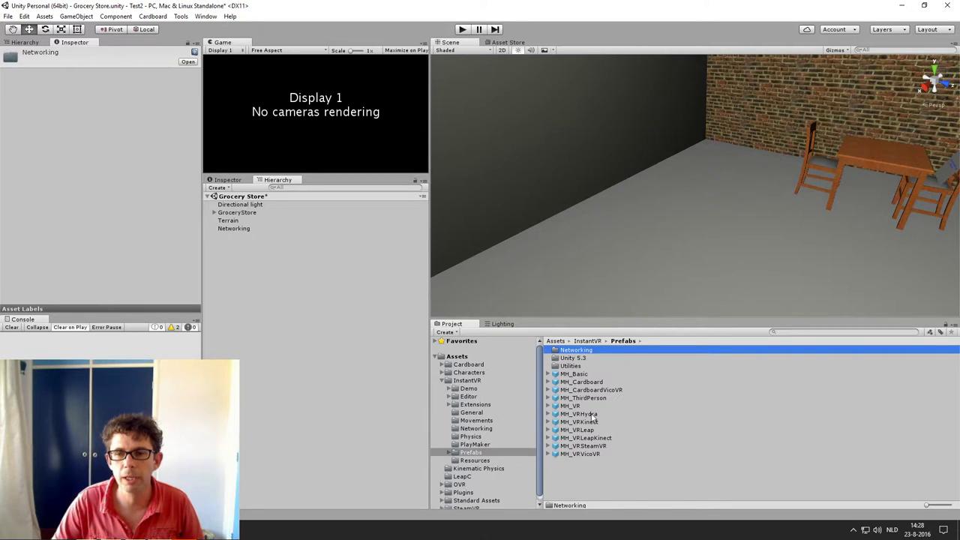
{"action": "double_click", "coordinate": [572, 351]}
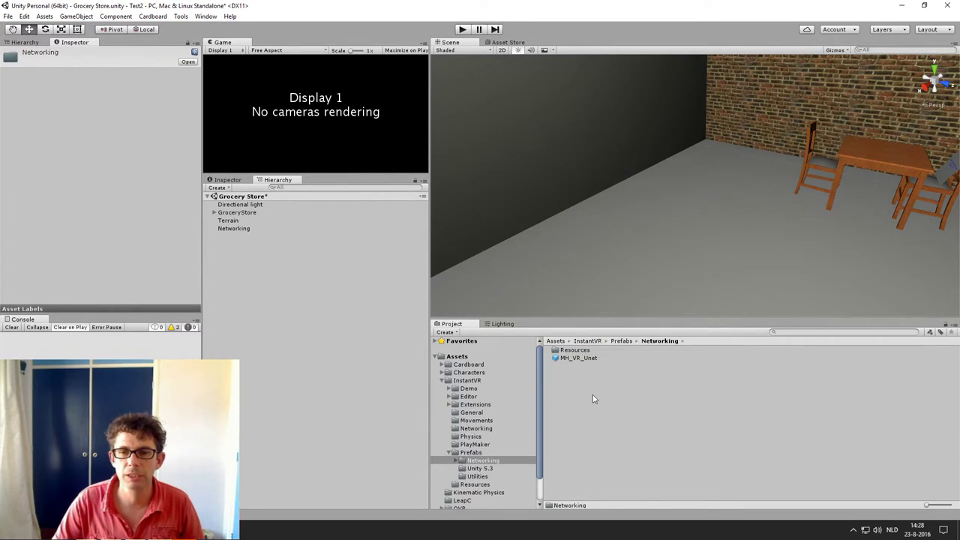
{"action": "left_click", "coordinate": [584, 358]}
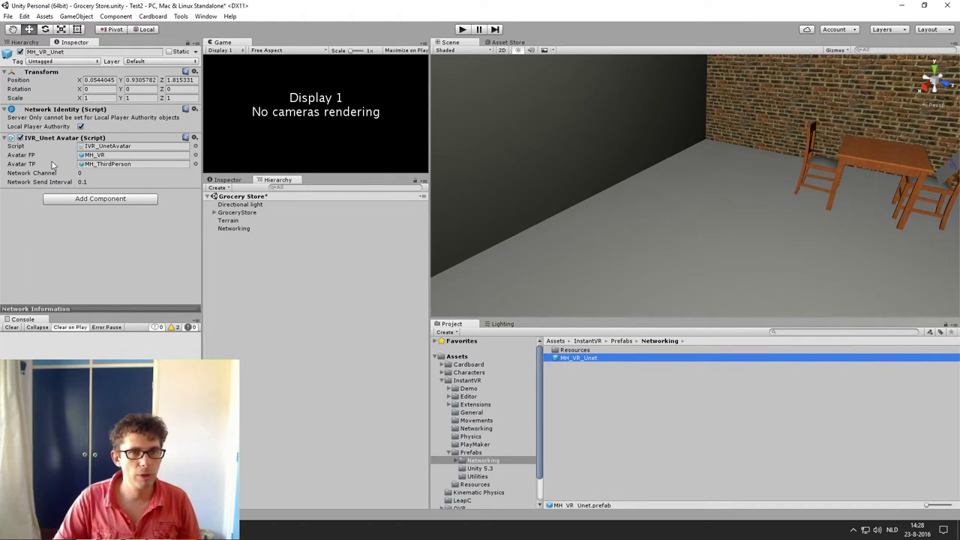
Ping the MH_VR prefab assigned as MH_VR_Unet's first-person avatar
{"action": "mouse_move", "coordinate": [66, 180]}
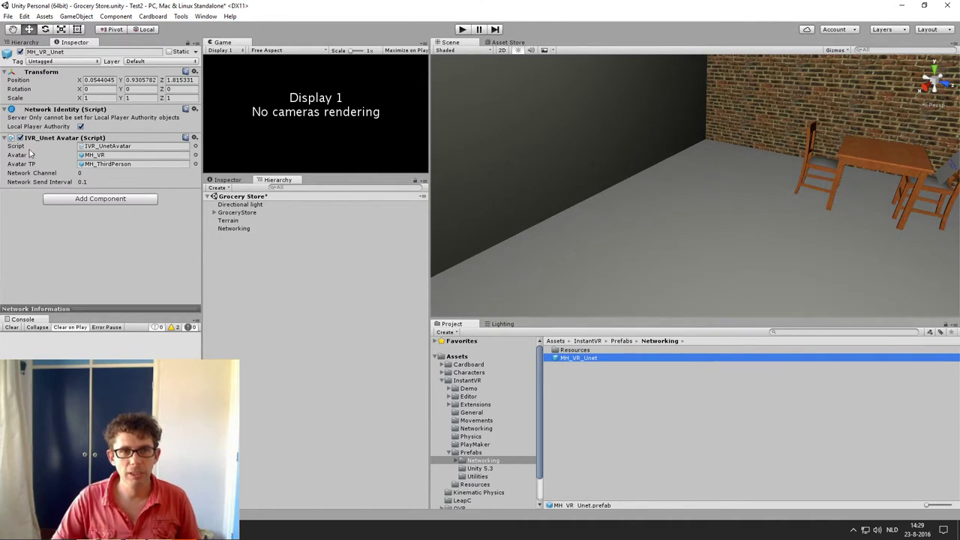
{"action": "mouse_move", "coordinate": [32, 174]}
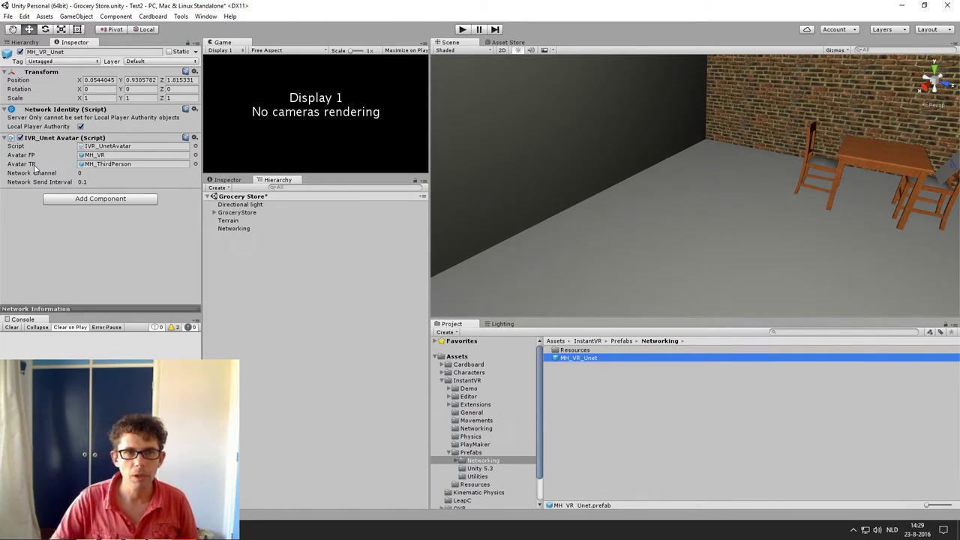
{"action": "left_click", "coordinate": [95, 155]}
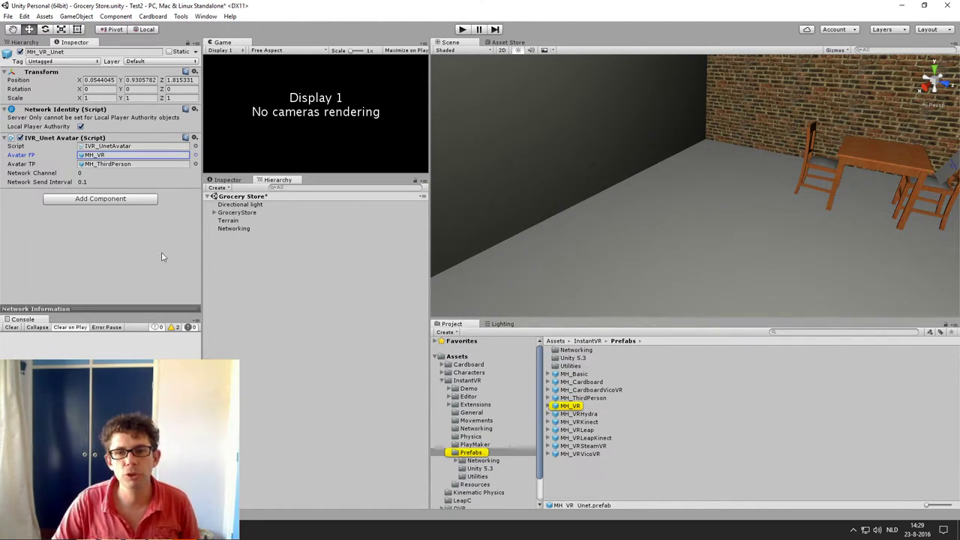
Test-drag MH_VR into the scene without placing it, then inspect the MH_VRLeap and MH_VRLeapKinect prefabs
{"action": "left_click_drag", "start_coordinate": [567, 406], "coordinate": [692, 251]}
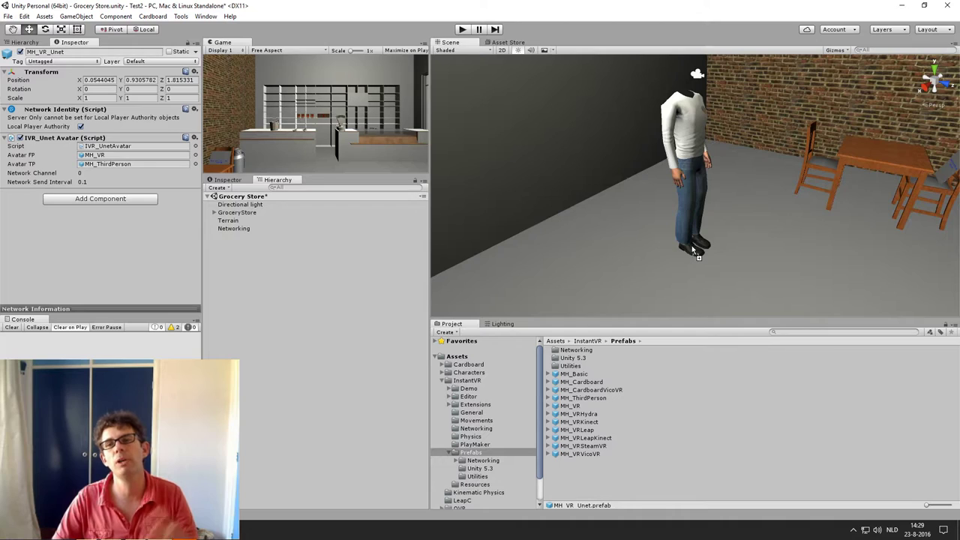
{"action": "left_click_drag", "start_coordinate": [692, 251], "coordinate": [675, 256]}
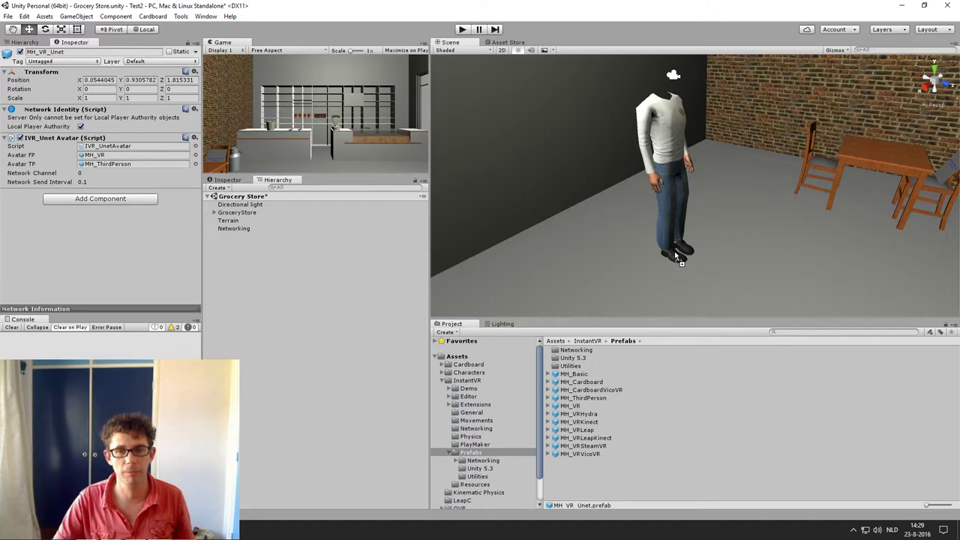
{"action": "left_click_drag", "start_coordinate": [674, 251], "coordinate": [600, 479]}
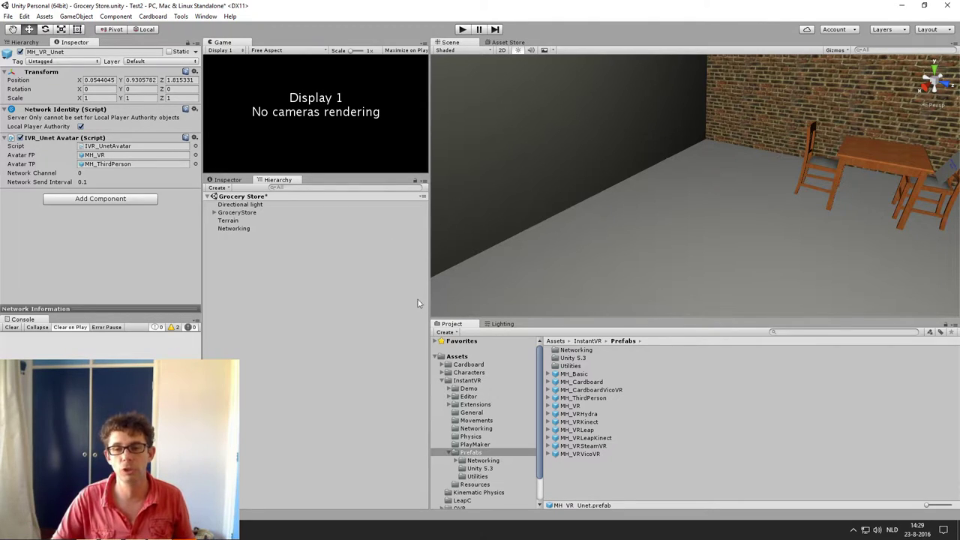
{"action": "left_click", "coordinate": [583, 431]}
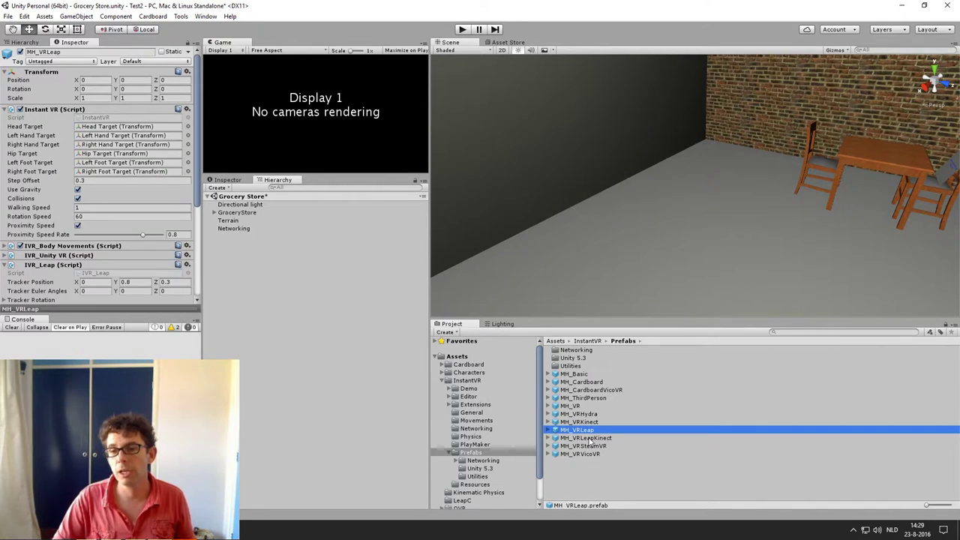
{"action": "left_click", "coordinate": [589, 439]}
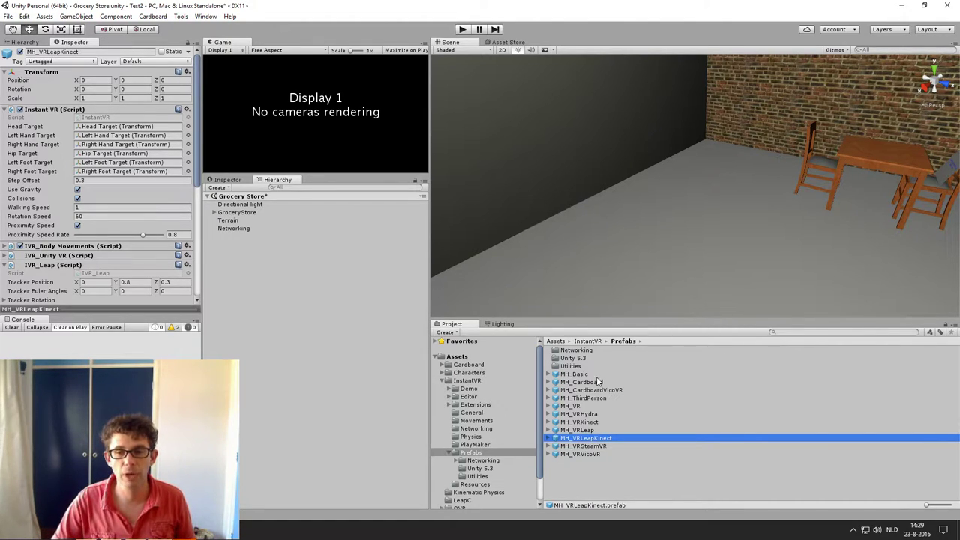
Open the Networking prefabs folder and select MH_VR_Unet
{"action": "left_click", "coordinate": [590, 352]}
{"action": "double_click", "coordinate": [590, 352]}
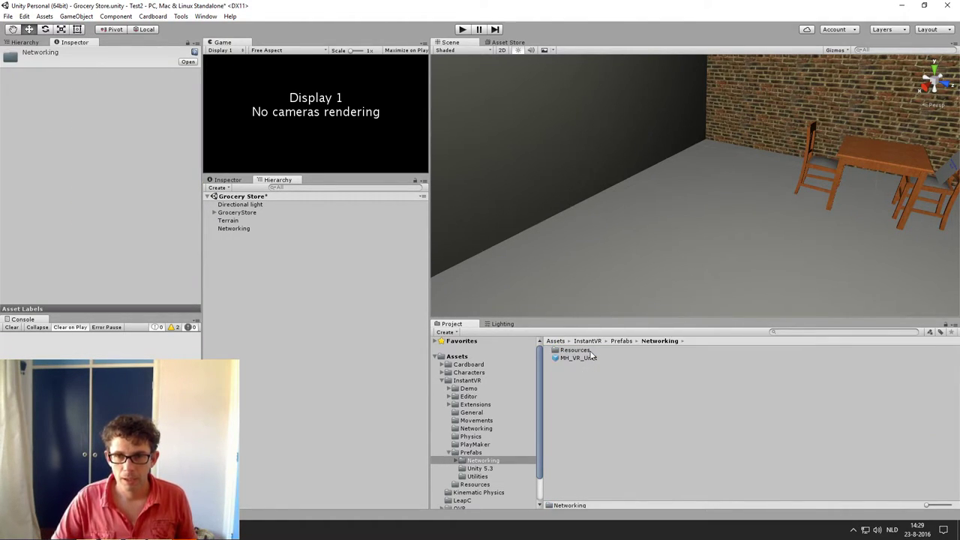
{"action": "left_click", "coordinate": [589, 357]}
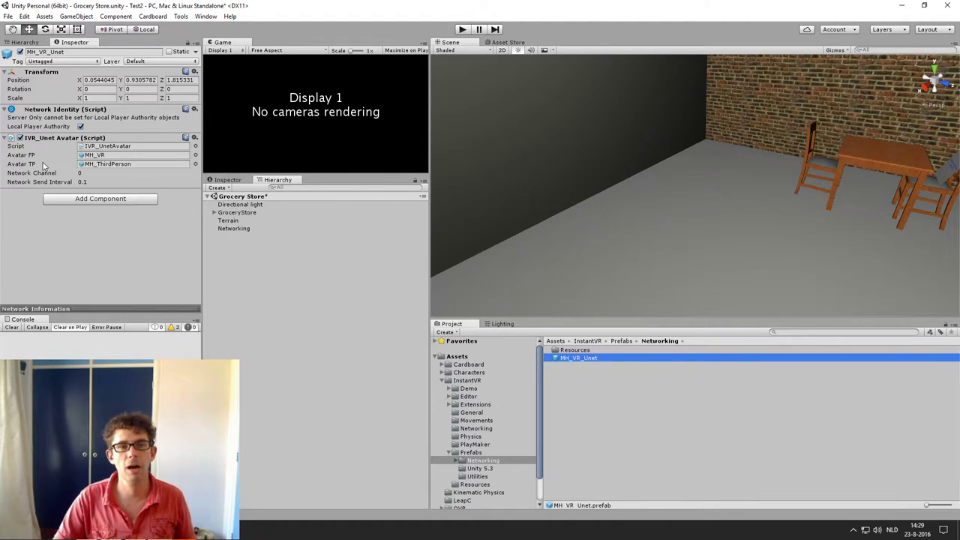
Ping MH_ThirdPerson from Avatar TP, then place MH_VR and MH_ThirdPerson side by side in the scene
{"action": "left_click", "coordinate": [113, 164]}
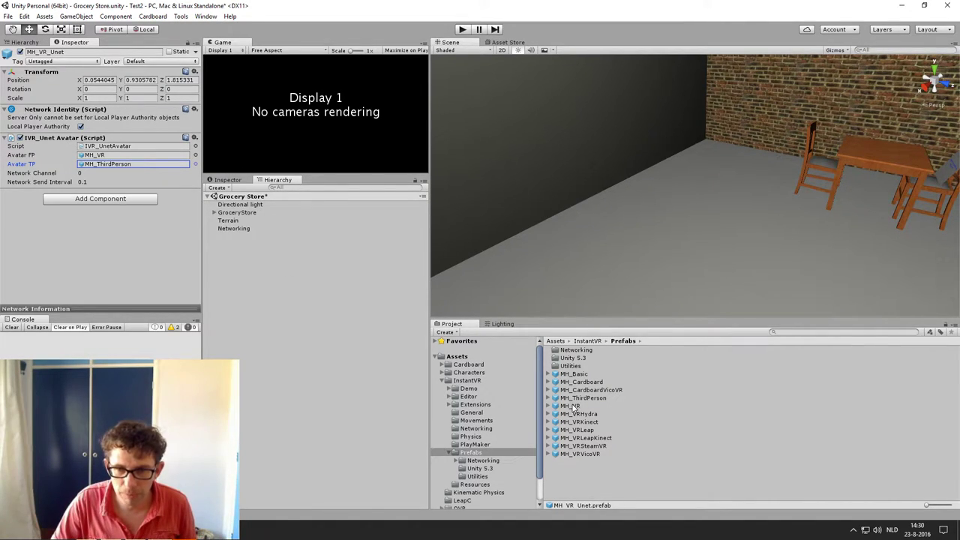
{"action": "left_click_drag", "start_coordinate": [571, 409], "coordinate": [592, 335]}
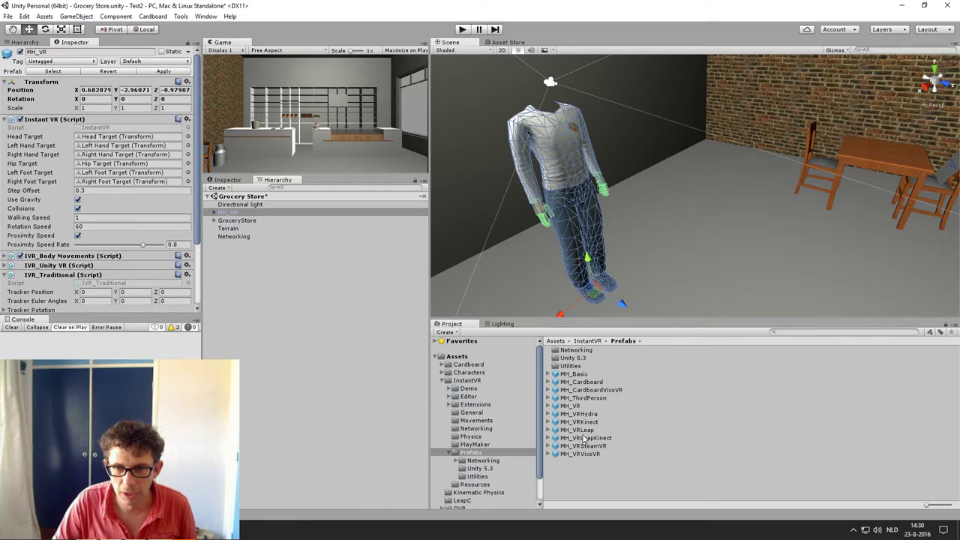
{"action": "left_click_drag", "start_coordinate": [588, 399], "coordinate": [663, 258]}
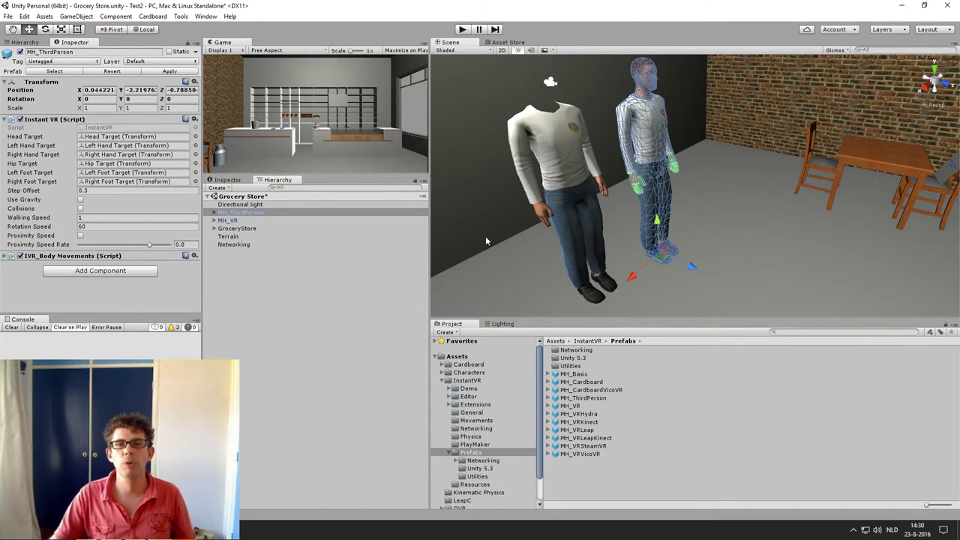
{"action": "left_click", "coordinate": [364, 325]}
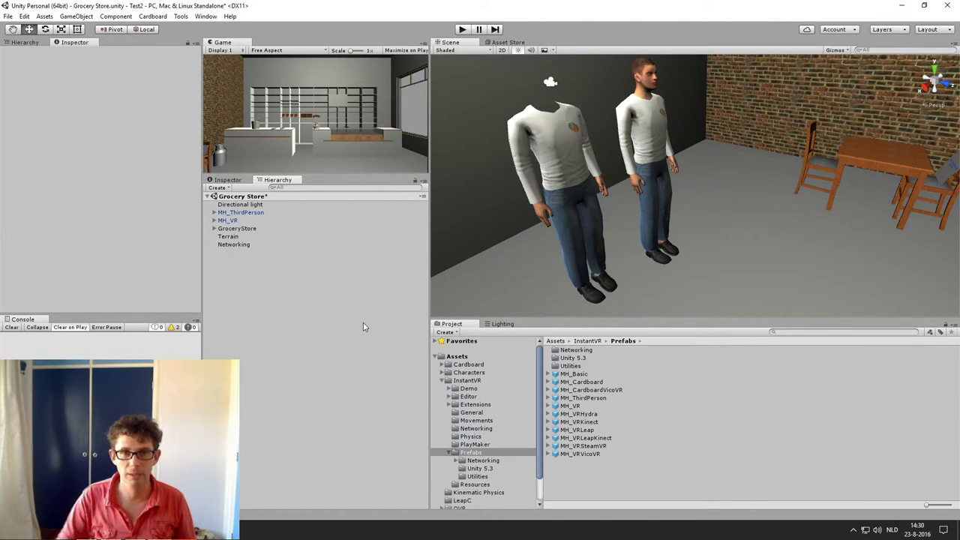
{"action": "left_click", "coordinate": [229, 221]}
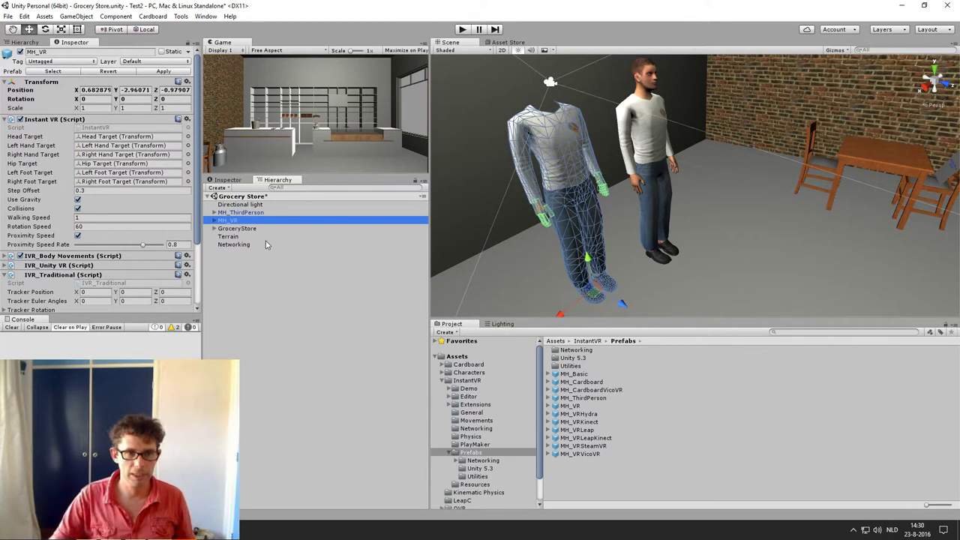
{"action": "scroll", "coordinate": [71, 211], "scroll_direction": "down", "scroll_amount": 2}
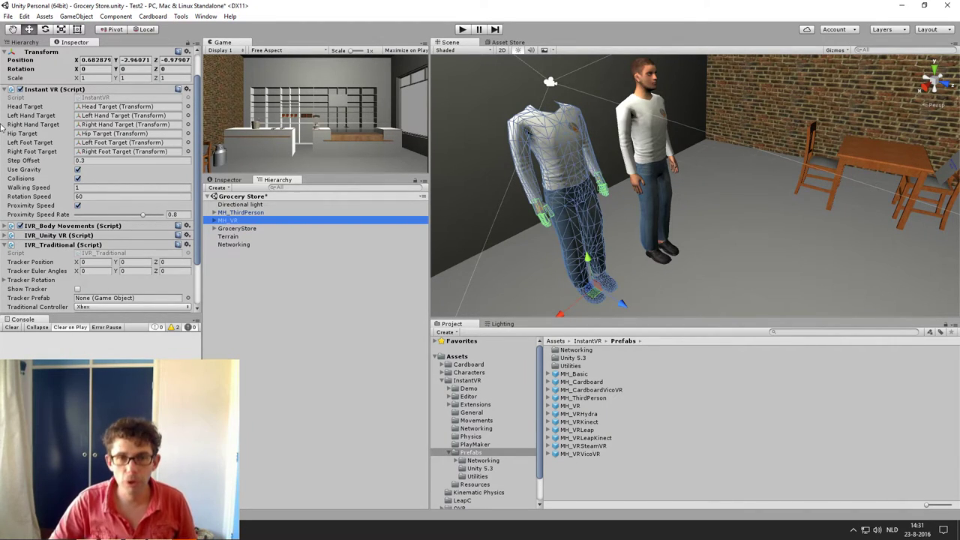
{"action": "left_click", "coordinate": [247, 212]}
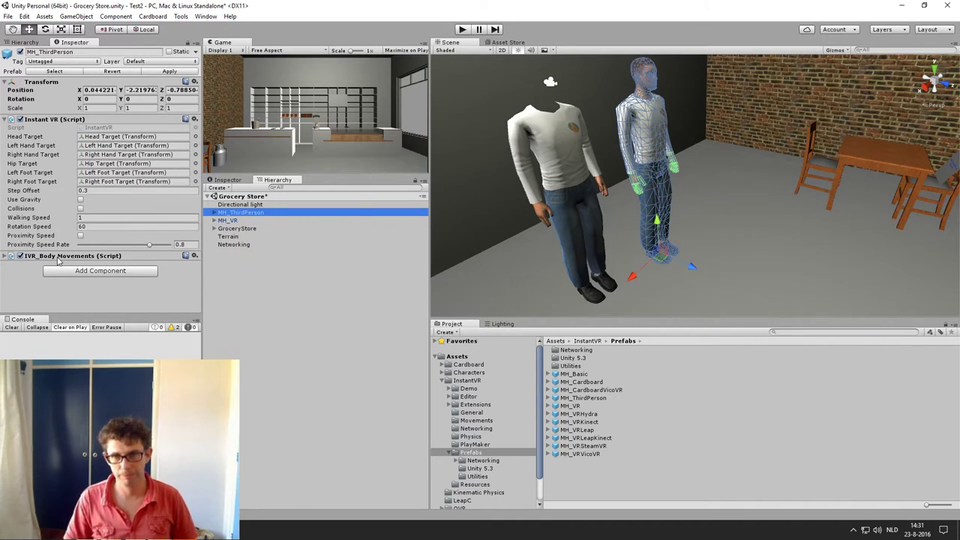
{"action": "left_click", "coordinate": [242, 213]}
{"action": "left_click", "coordinate": [240, 221], "text": "ctrl"}
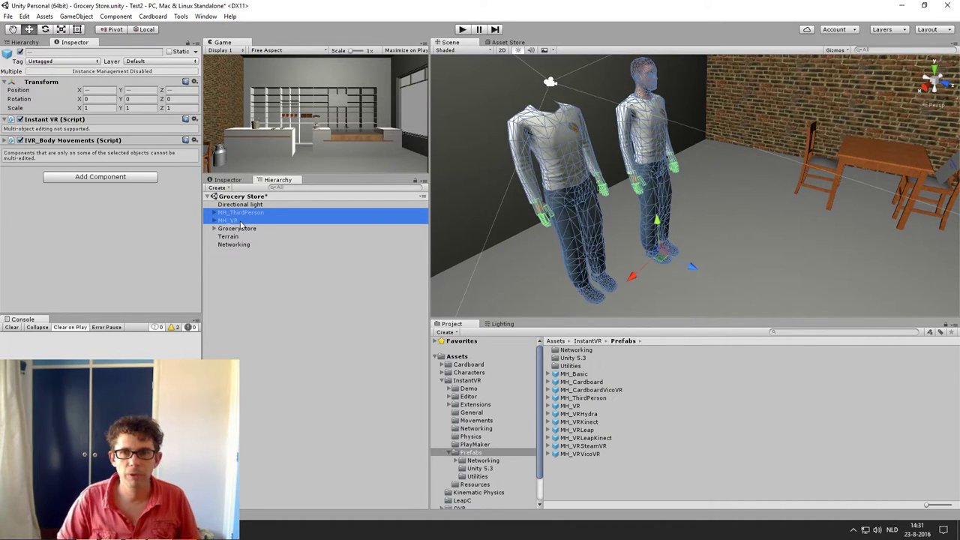
Delete both test avatars and select MH_VR_Unet in the Networking prefabs folder
{"action": "key", "text": "Delete"}
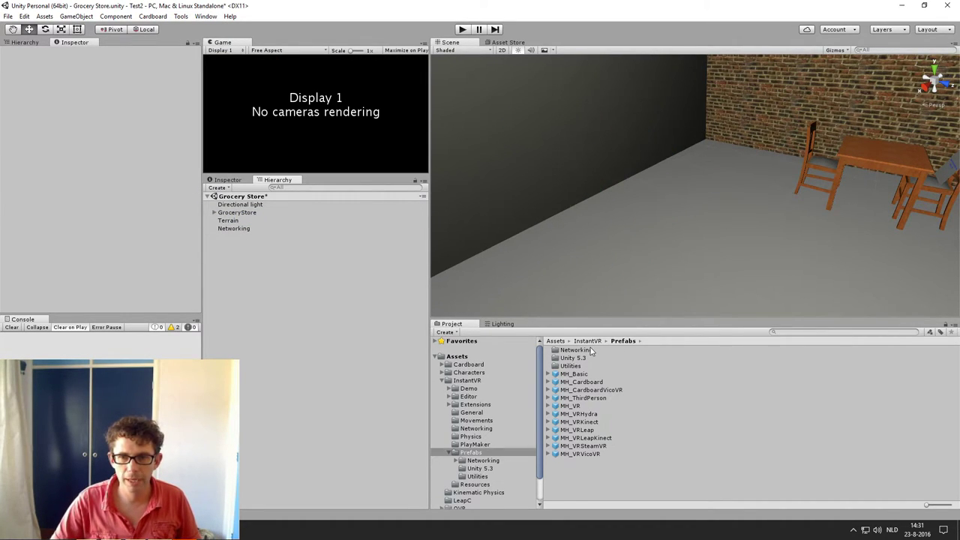
{"action": "left_click", "coordinate": [590, 351]}
{"action": "left_click", "coordinate": [592, 351]}
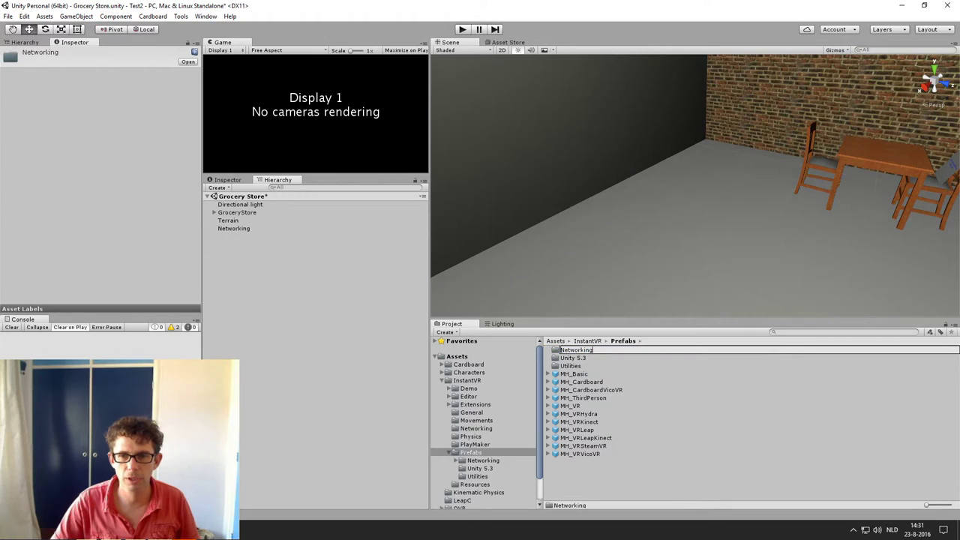
{"action": "double_click", "coordinate": [576, 350]}
{"action": "left_click", "coordinate": [578, 357]}
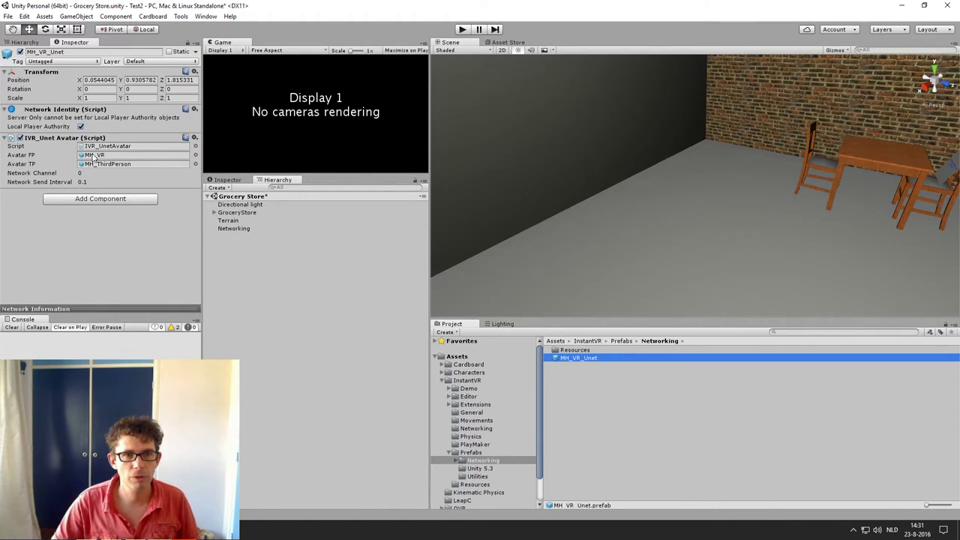
Check that MH_VR_Unet's Avatar FP and TP fields point to MH_VR and MH_ThirdPerson
{"action": "left_click", "coordinate": [96, 155]}
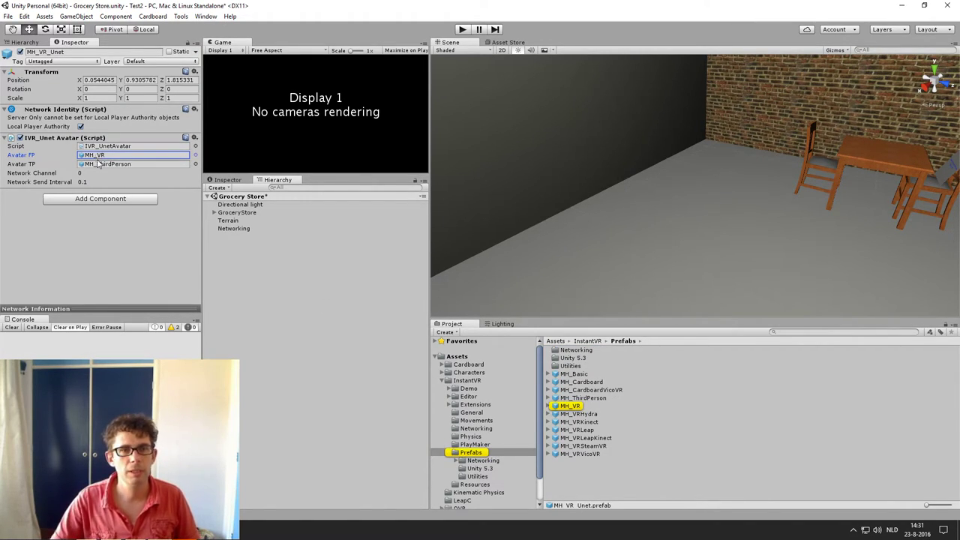
{"action": "left_click", "coordinate": [104, 166]}
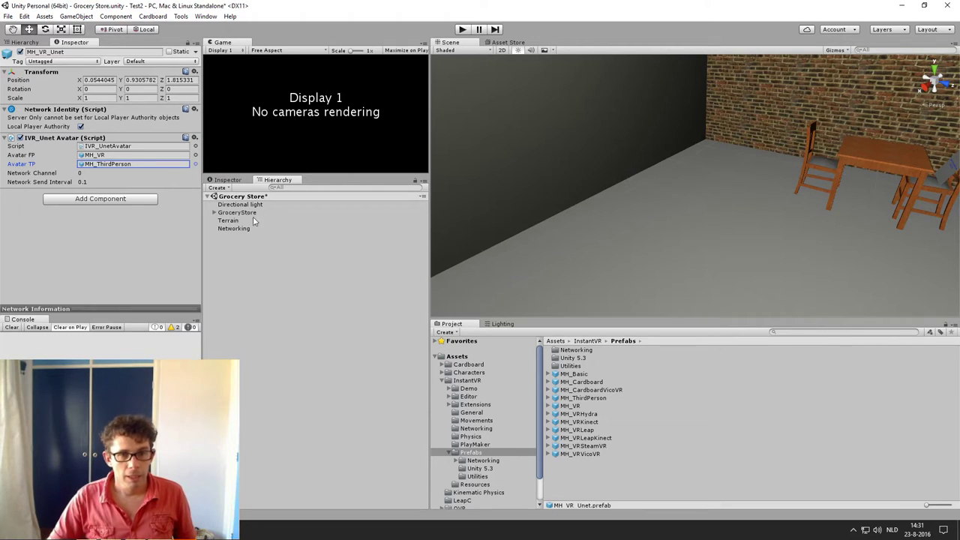
{"action": "left_click", "coordinate": [562, 351]}
Assign MH_VR_Unet as the Networking object's Player Prefab and enter Play mode
{"action": "double_click", "coordinate": [561, 352]}
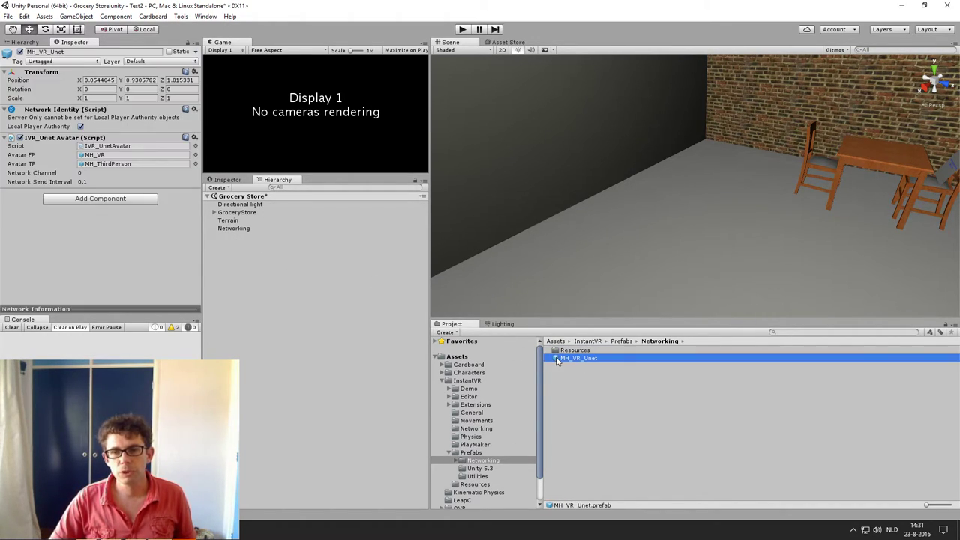
{"action": "left_click", "coordinate": [578, 357]}
{"action": "left_click", "coordinate": [235, 229]}
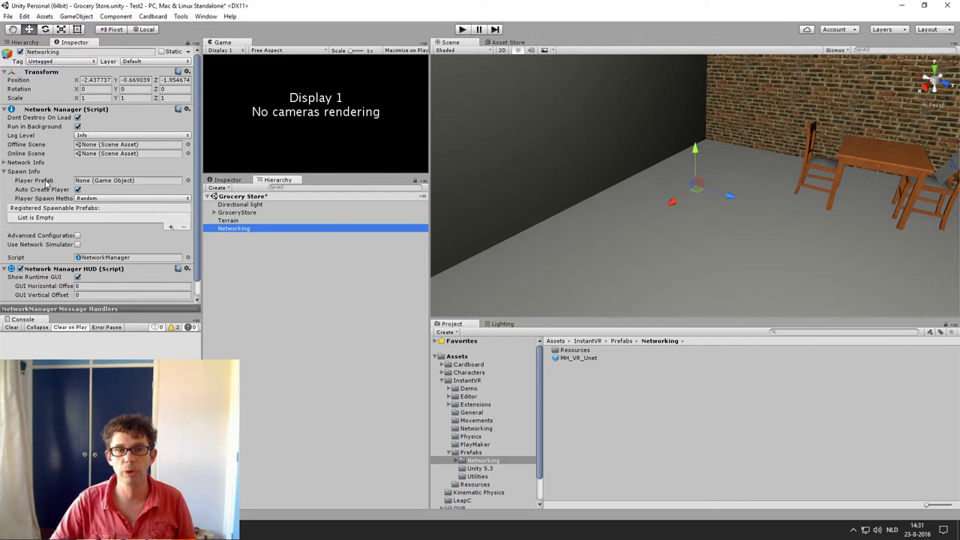
{"action": "left_click", "coordinate": [564, 359]}
{"action": "left_click_drag", "start_coordinate": [563, 359], "coordinate": [158, 185]}
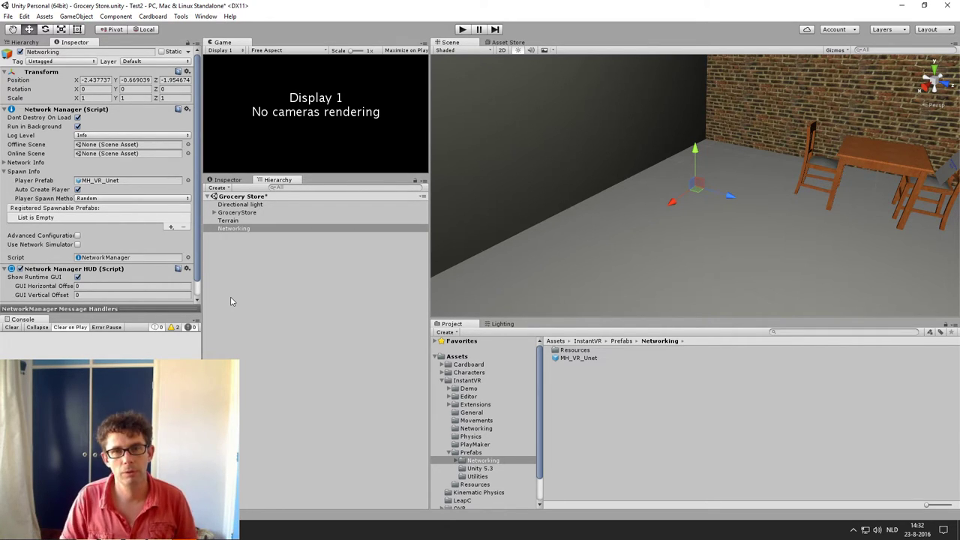
{"action": "left_click", "coordinate": [463, 30]}
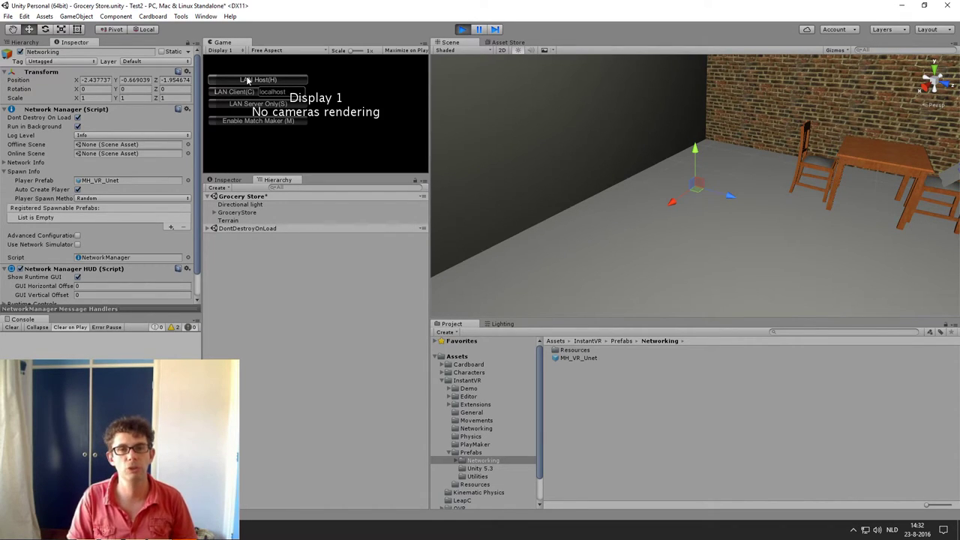
{"action": "left_click", "coordinate": [248, 80]}
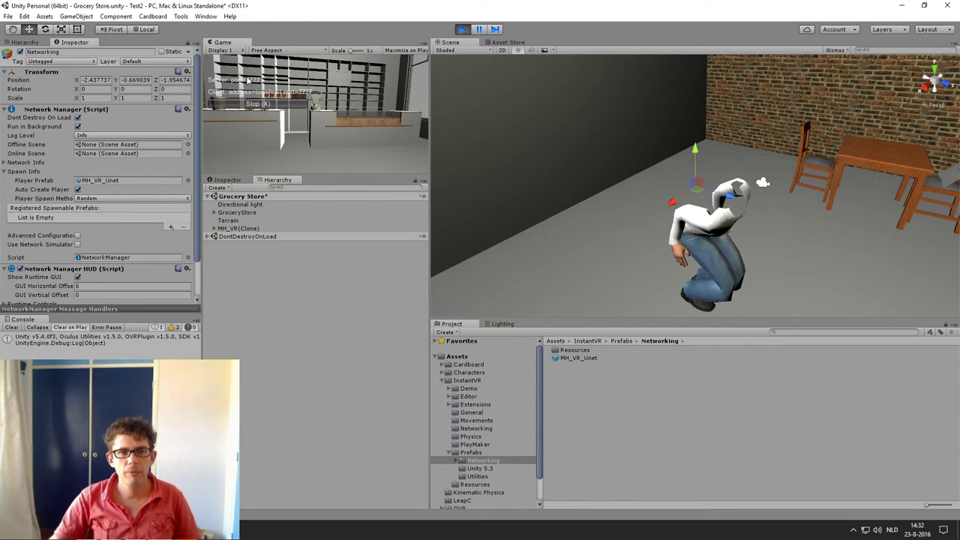
{"action": "left_click", "coordinate": [462, 30]}
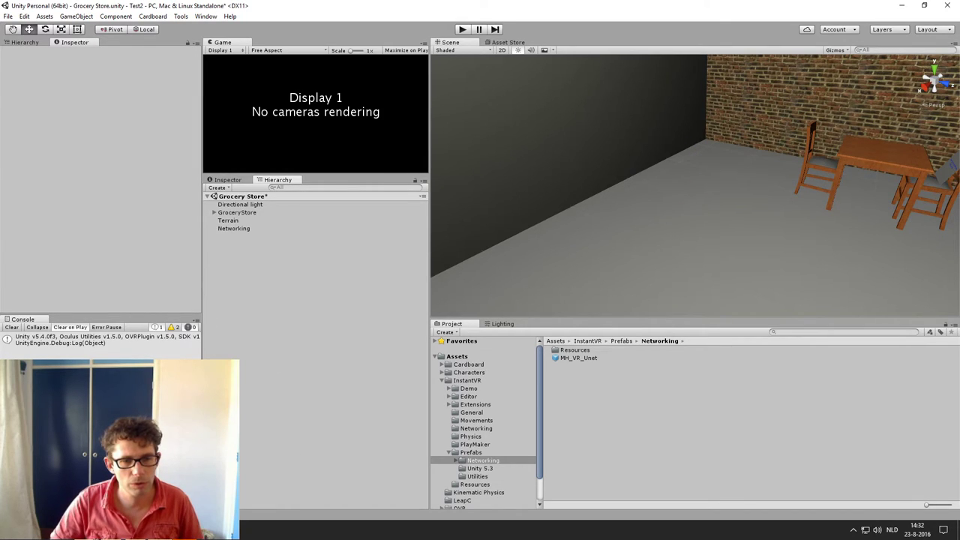
In the VM, open the Grocery Store scene from InstantVR > Demo > GroceryStore
{"action": "key", "text": "alt+Tab"}
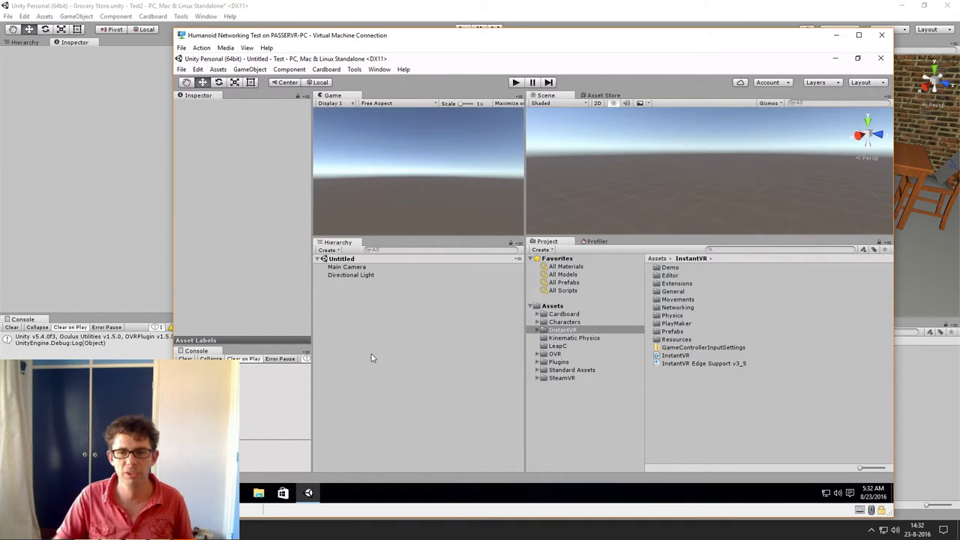
{"action": "left_click", "coordinate": [581, 331]}
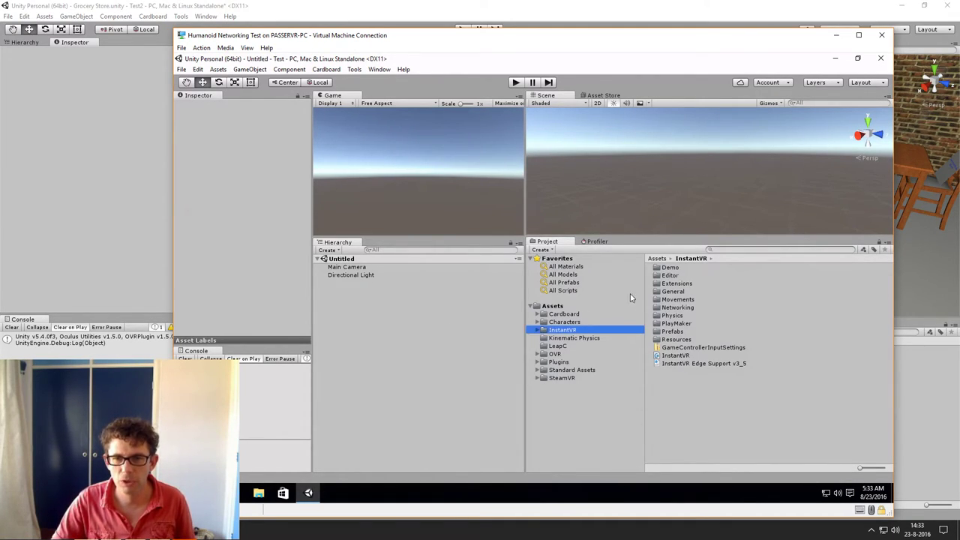
{"action": "double_click", "coordinate": [669, 268]}
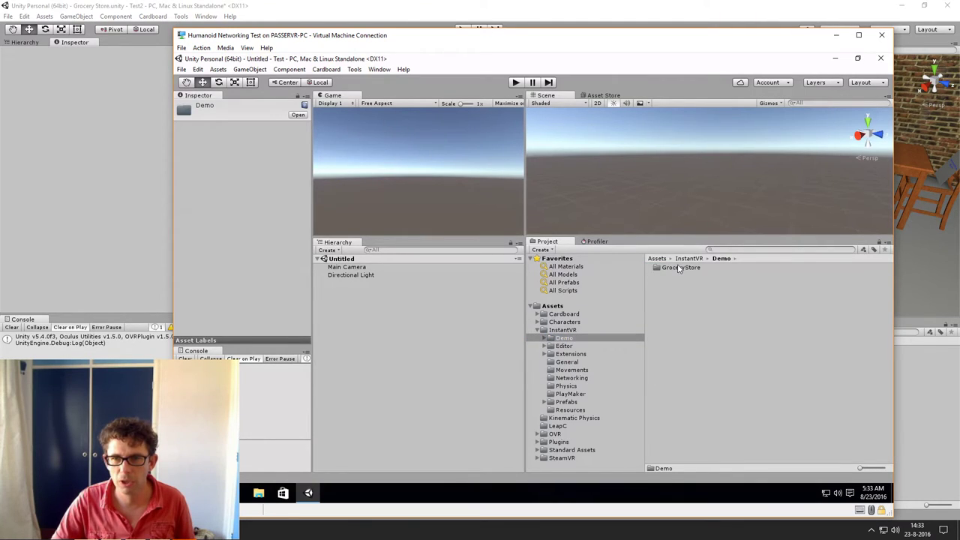
{"action": "double_click", "coordinate": [671, 267]}
{"action": "double_click", "coordinate": [683, 300]}
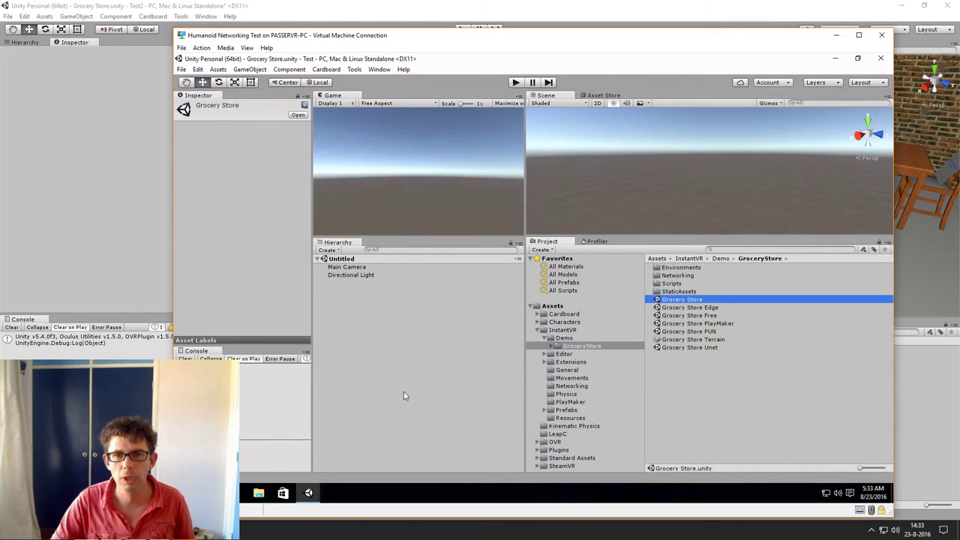
Frame the scene view and delete the MH_VRSteamVR avatar
{"action": "right_click_drag", "start_coordinate": [555, 184], "coordinate": [730, 231]}
{"action": "left_click_drag", "start_coordinate": [730, 234], "coordinate": [730, 338]}
{"action": "right_click_drag", "start_coordinate": [731, 338], "coordinate": [714, 237]}
{"action": "left_click", "coordinate": [348, 342]}
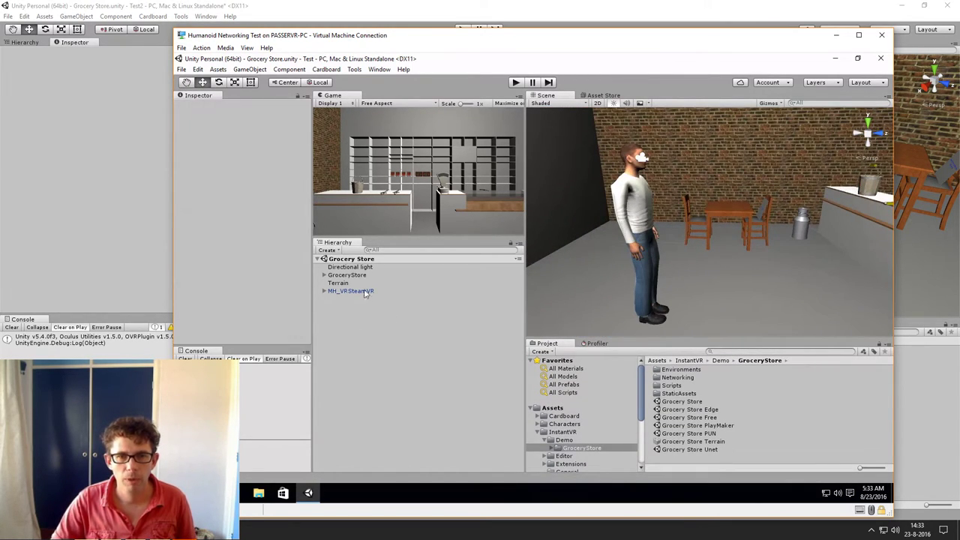
{"action": "left_click", "coordinate": [357, 292]}
{"action": "key", "text": "Delete"}
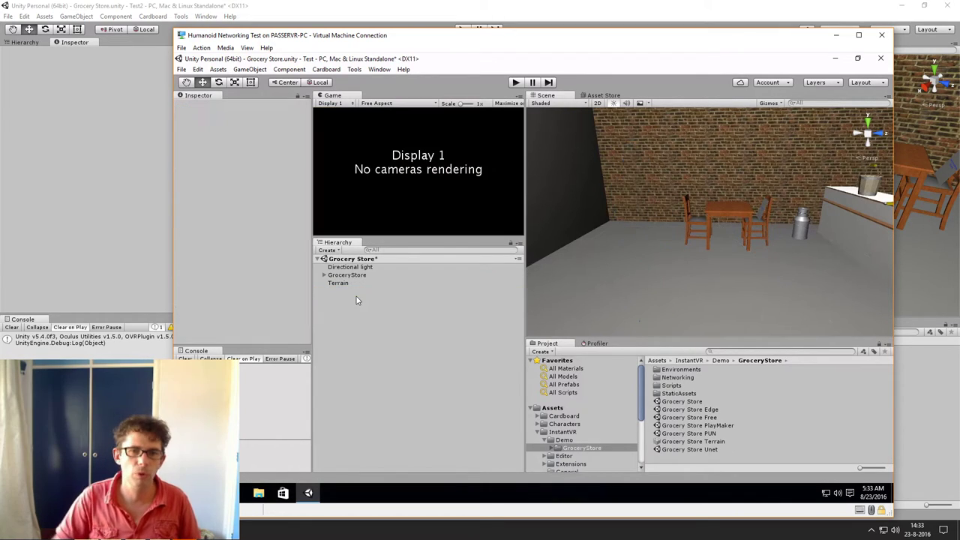
Create an empty game object in the VM's scene and rename it 'Networking'
{"action": "right_click", "coordinate": [371, 329]}
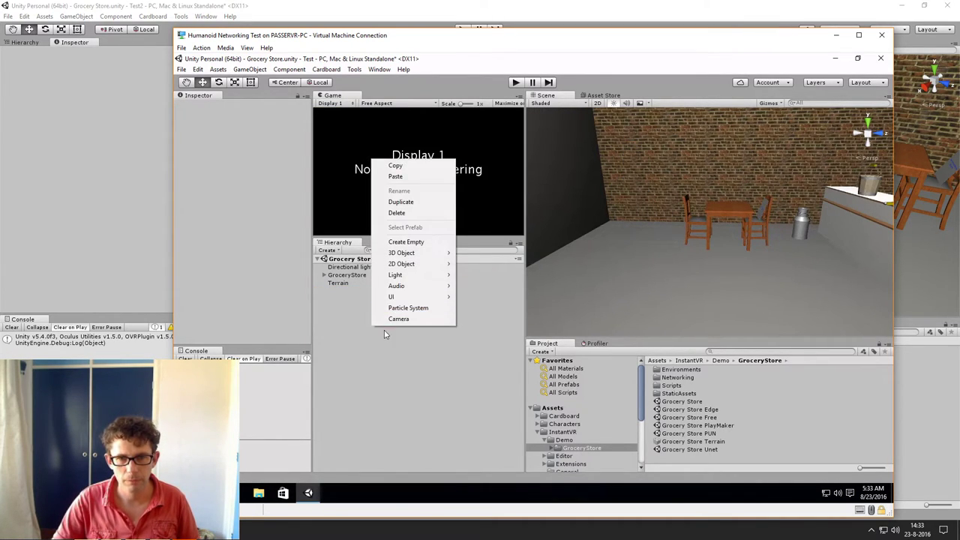
{"action": "left_click", "coordinate": [407, 243]}
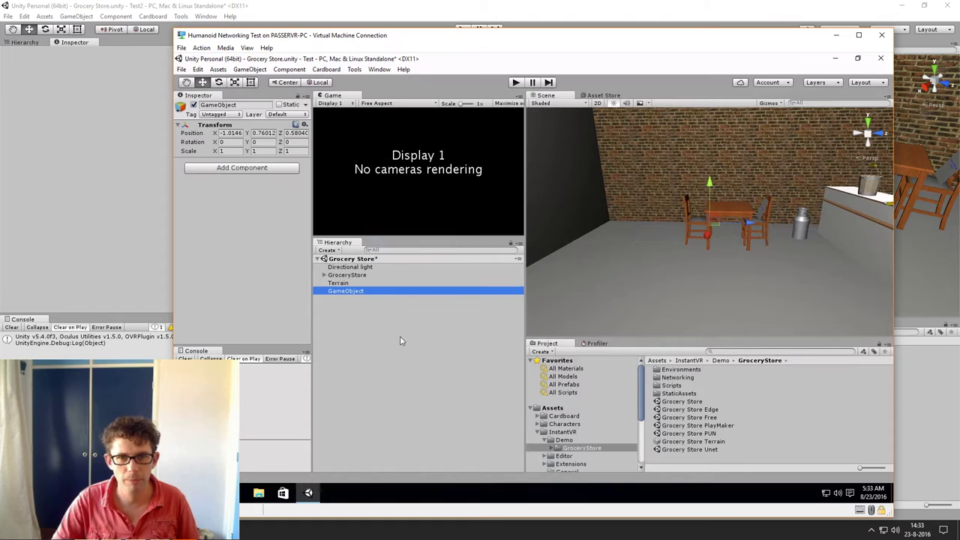
{"action": "key", "text": "F2"}
{"action": "type", "text": "N"}
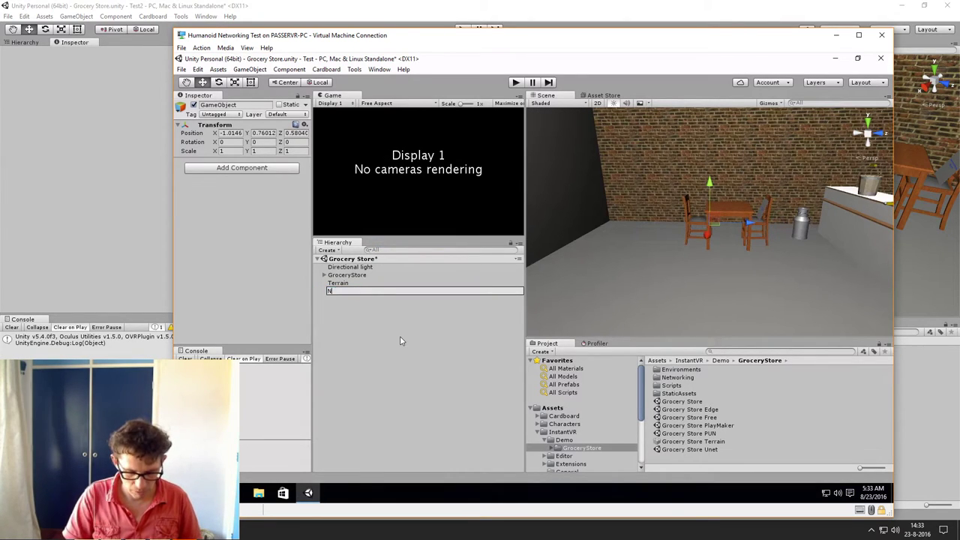
{"action": "type", "text": "etworking"}
{"action": "key", "text": "Return"}
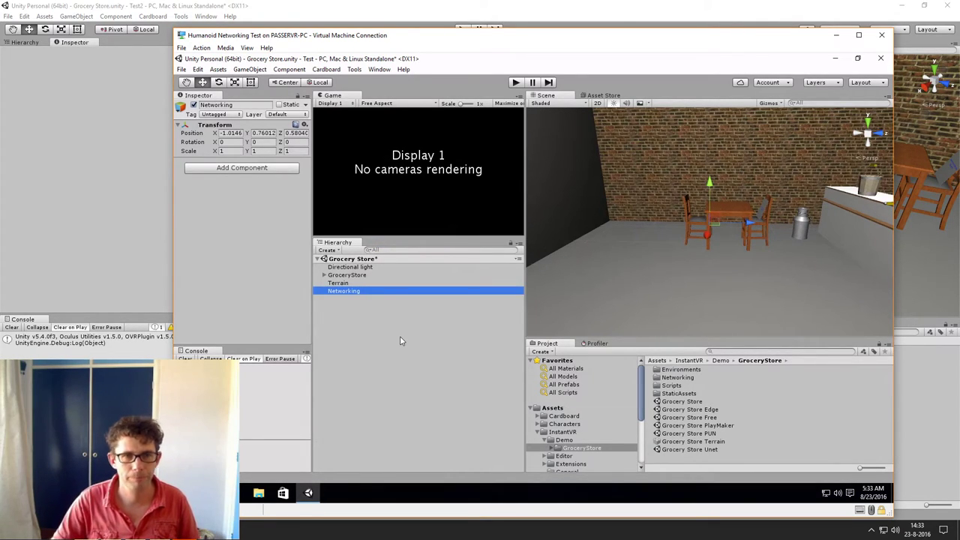
{"action": "left_click", "coordinate": [400, 341]}
{"action": "left_click", "coordinate": [356, 292]}
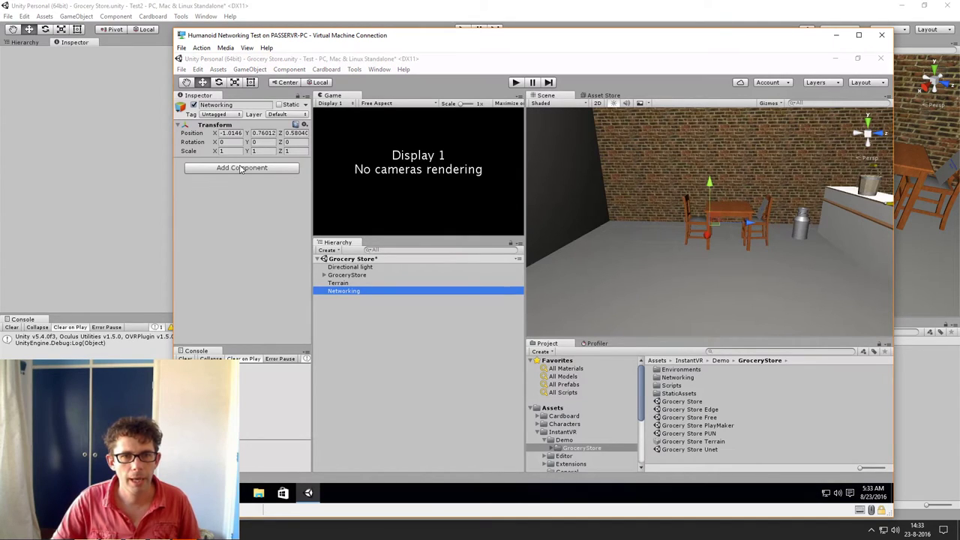
Add the NetworkManagerHUD component to Networking and widen the Inspector to read its fields
{"action": "left_click", "coordinate": [240, 168]}
{"action": "type", "text": "net"}
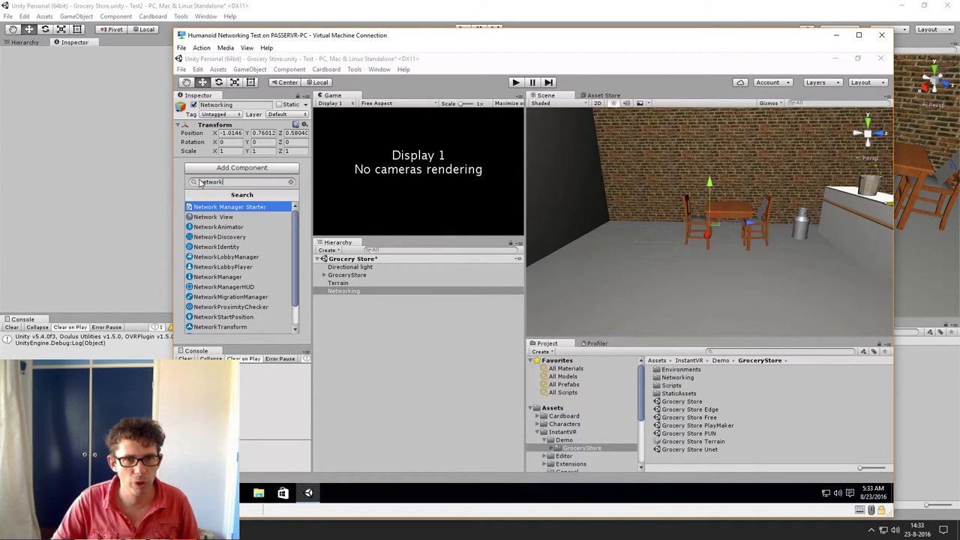
{"action": "type", "text": "w"}
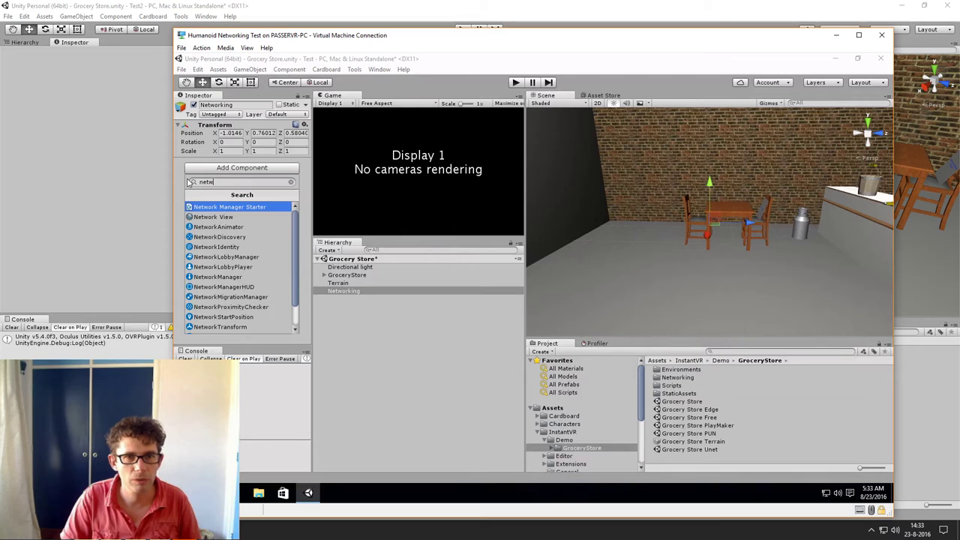
{"action": "type", "text": "ork"}
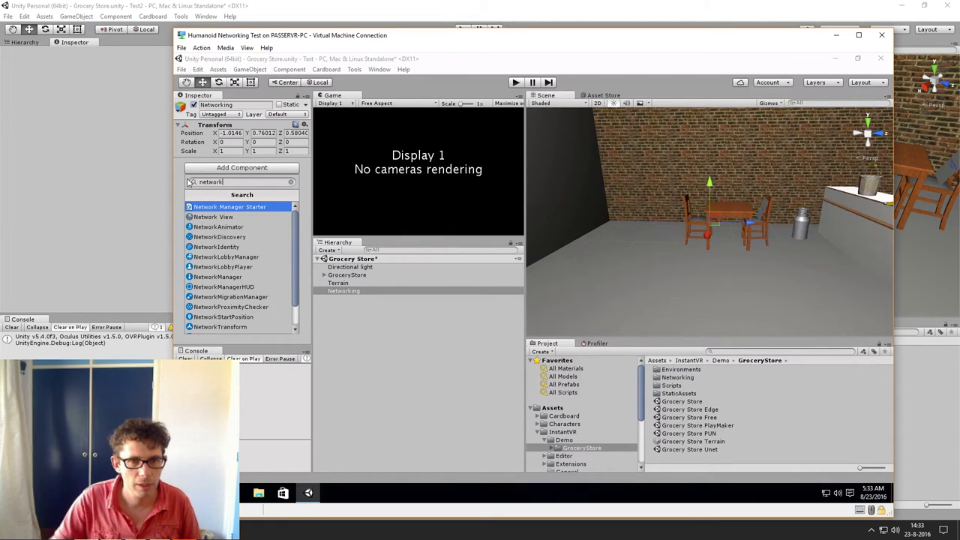
{"action": "left_click", "coordinate": [229, 287]}
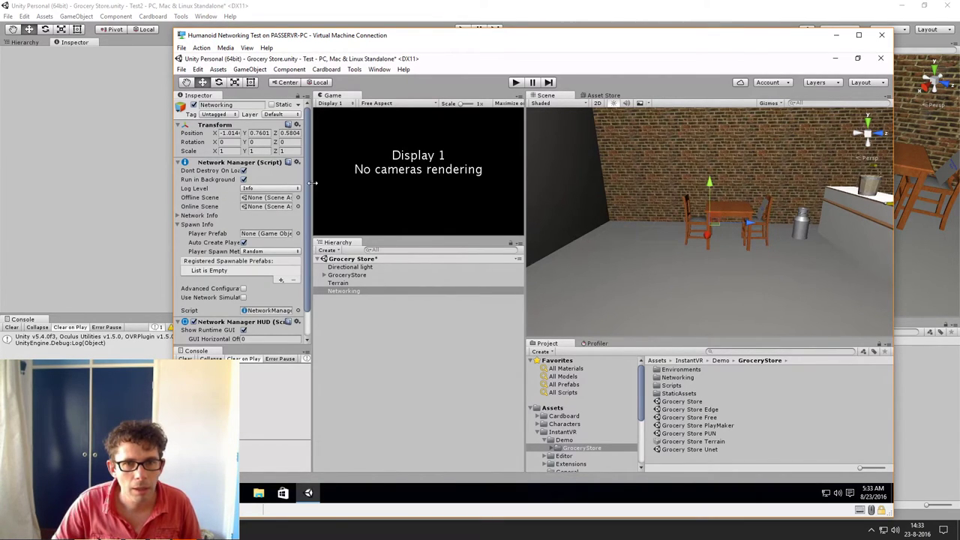
{"action": "left_click_drag", "start_coordinate": [310, 186], "coordinate": [372, 183]}
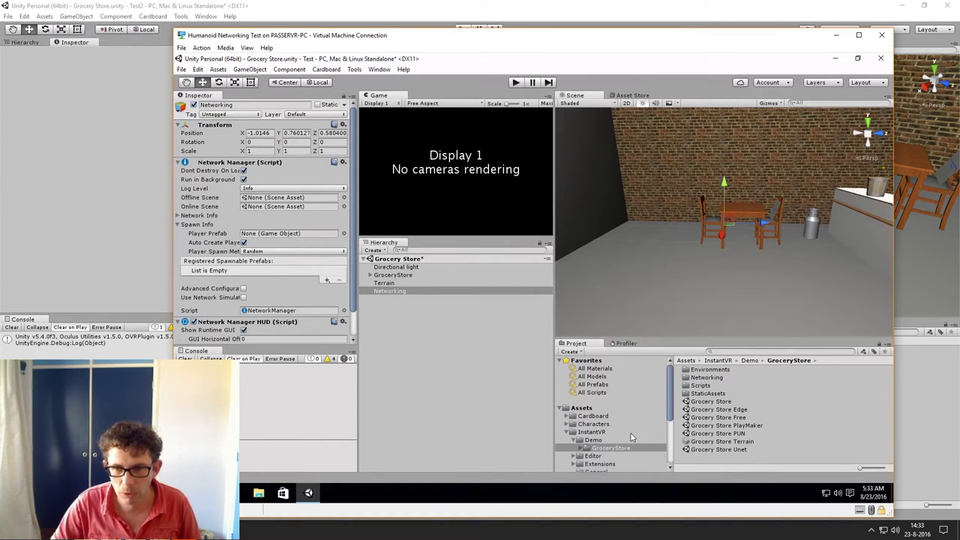
{"action": "scroll", "coordinate": [630, 437], "scroll_direction": "down", "scroll_amount": 5}
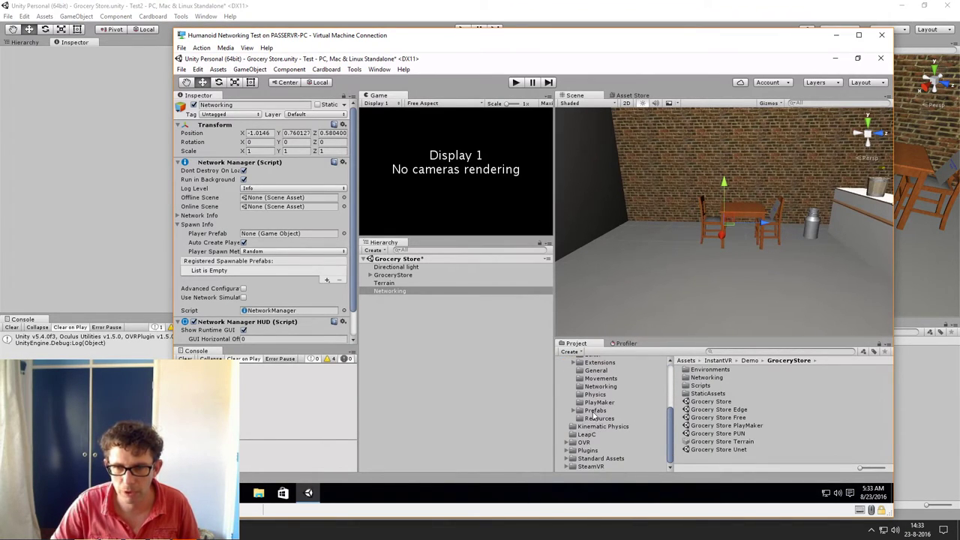
Delete the MH_VRSteamVR prefab from the InstantVR/Prefabs/Networking folder
{"action": "left_click", "coordinate": [596, 410]}
{"action": "left_click", "coordinate": [703, 371]}
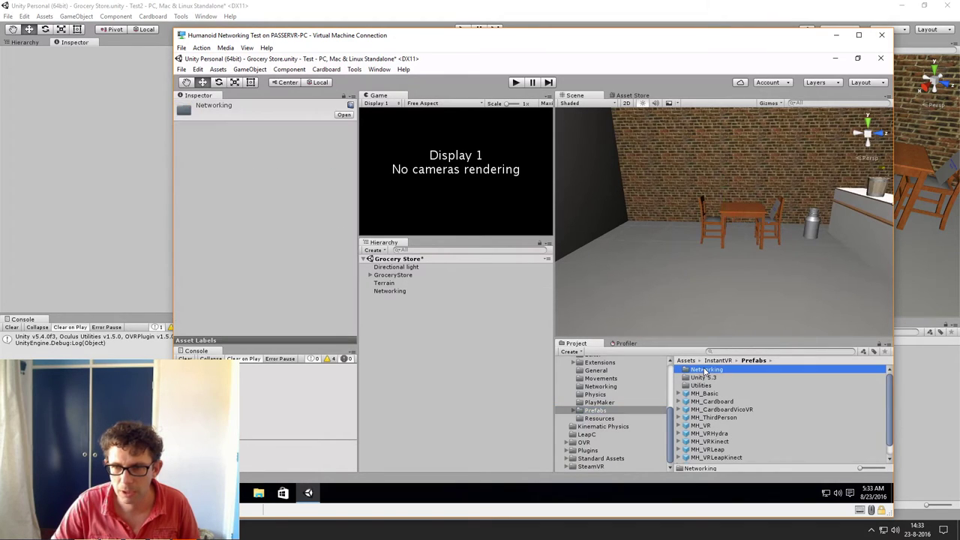
{"action": "double_click", "coordinate": [721, 372]}
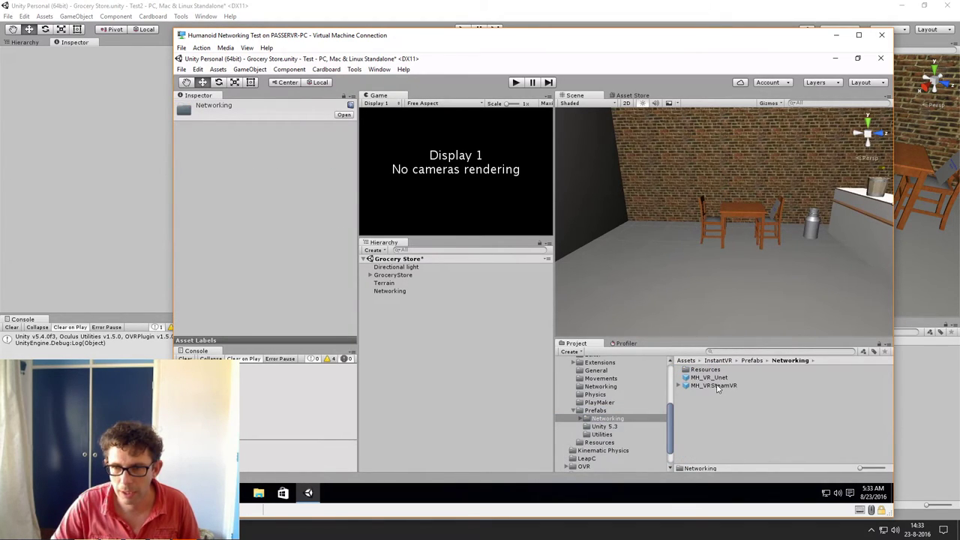
{"action": "left_click", "coordinate": [716, 386]}
{"action": "key", "text": "Delete"}
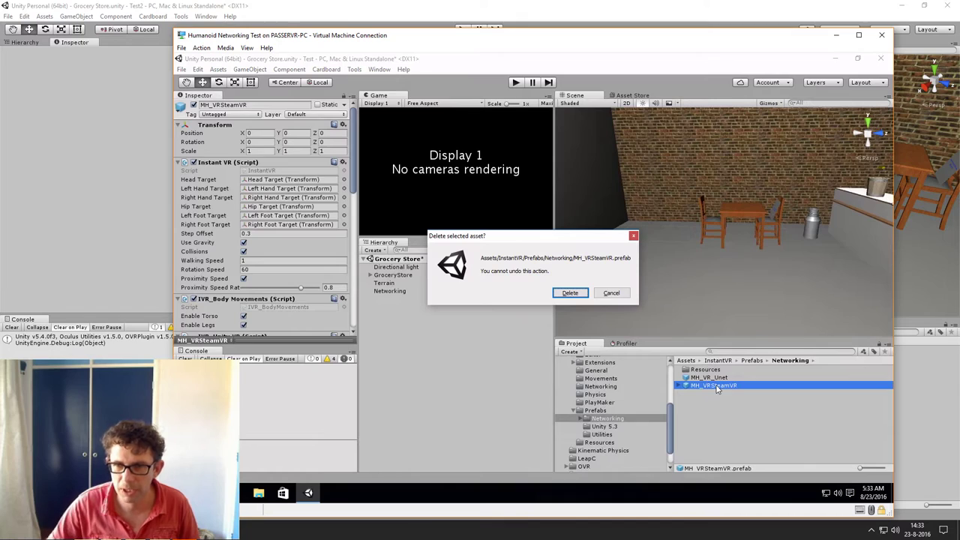
{"action": "left_click", "coordinate": [578, 293]}
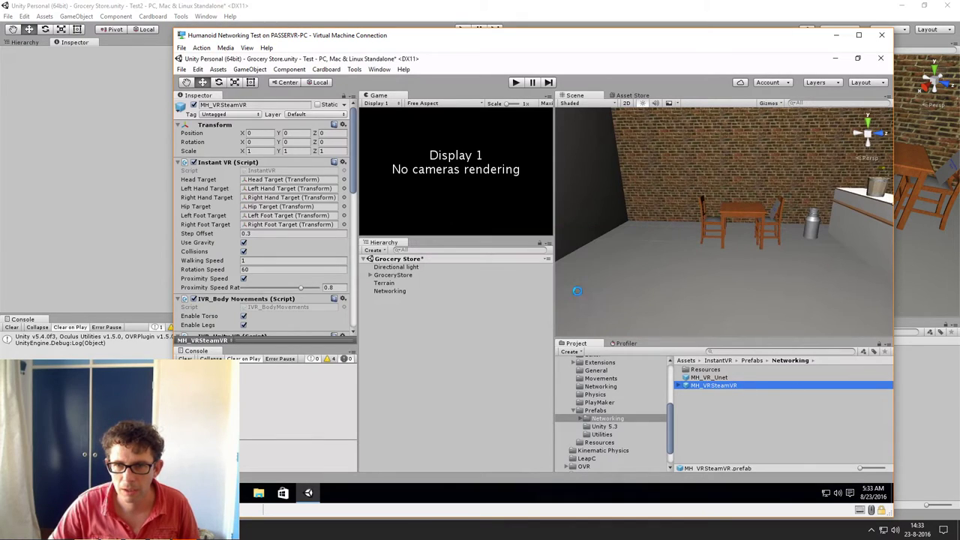
Assign MH_VR_Unet as the Player Prefab on the Networking object's Network Manager
{"action": "left_click", "coordinate": [709, 379]}
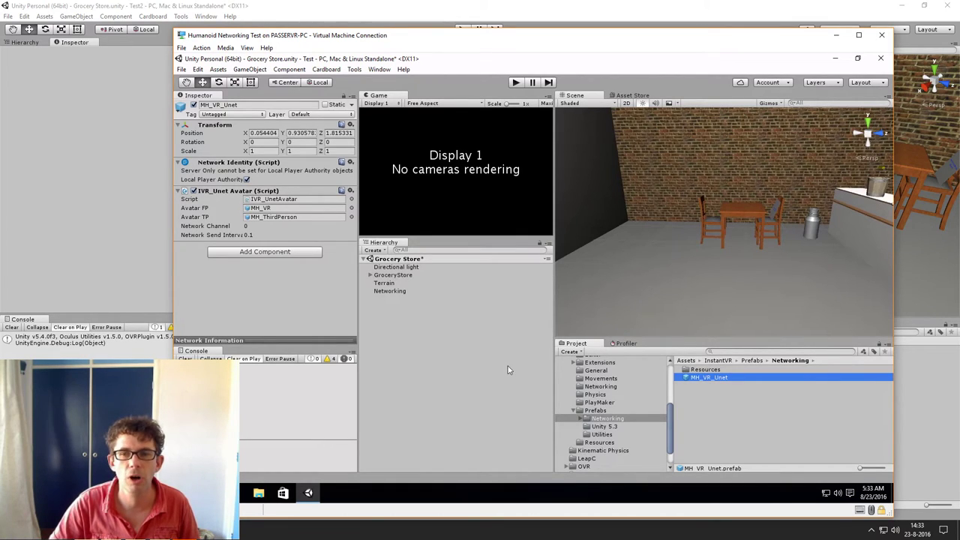
{"action": "left_click", "coordinate": [397, 293]}
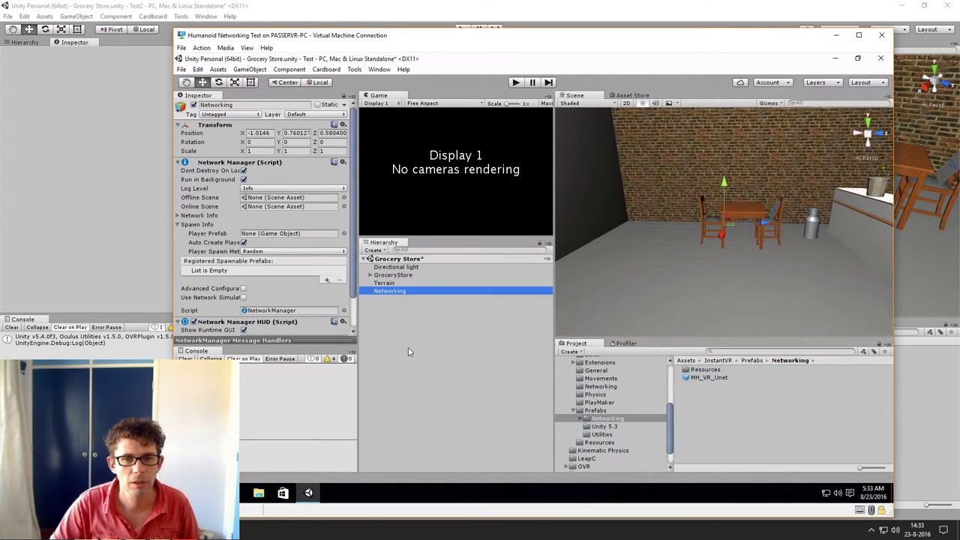
{"action": "left_click_drag", "start_coordinate": [719, 380], "coordinate": [289, 238]}
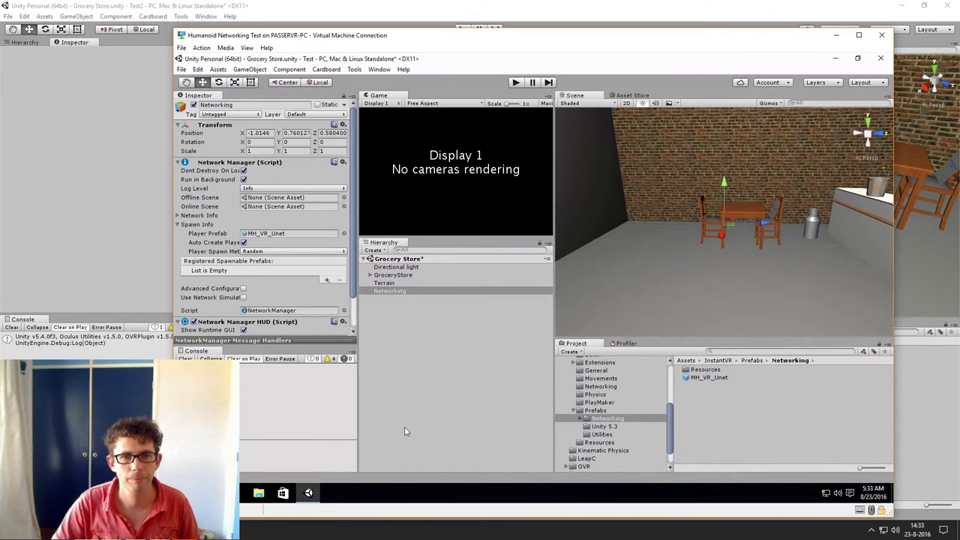
{"action": "left_click", "coordinate": [420, 416]}
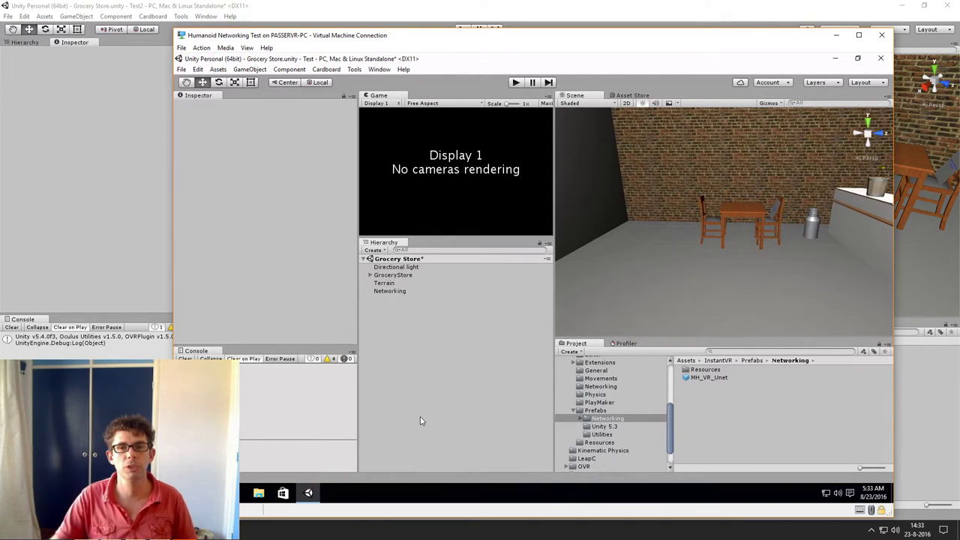
Play the Grocery Store scene in both editors, starting the host PC as LAN Host
{"action": "left_click", "coordinate": [515, 83]}
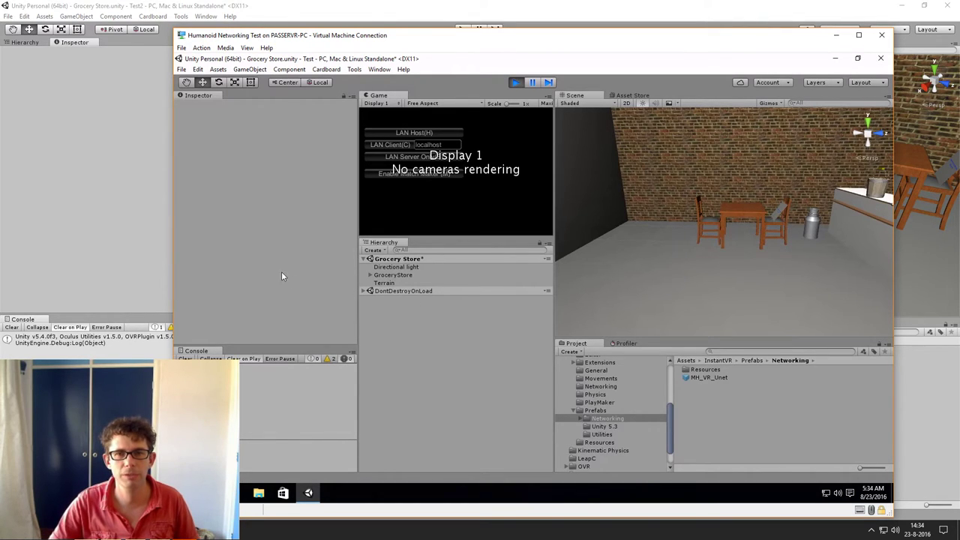
{"action": "left_click", "coordinate": [143, 195]}
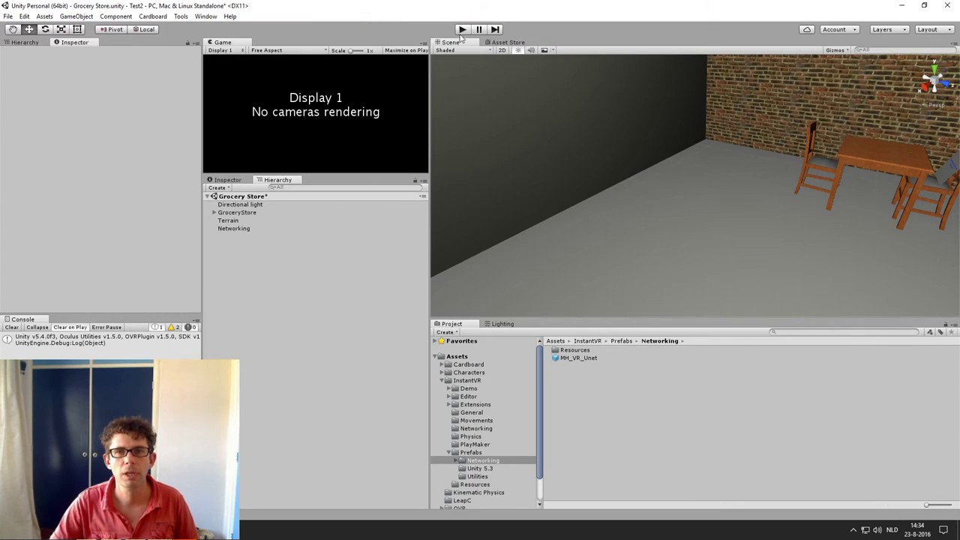
{"action": "left_click", "coordinate": [463, 30]}
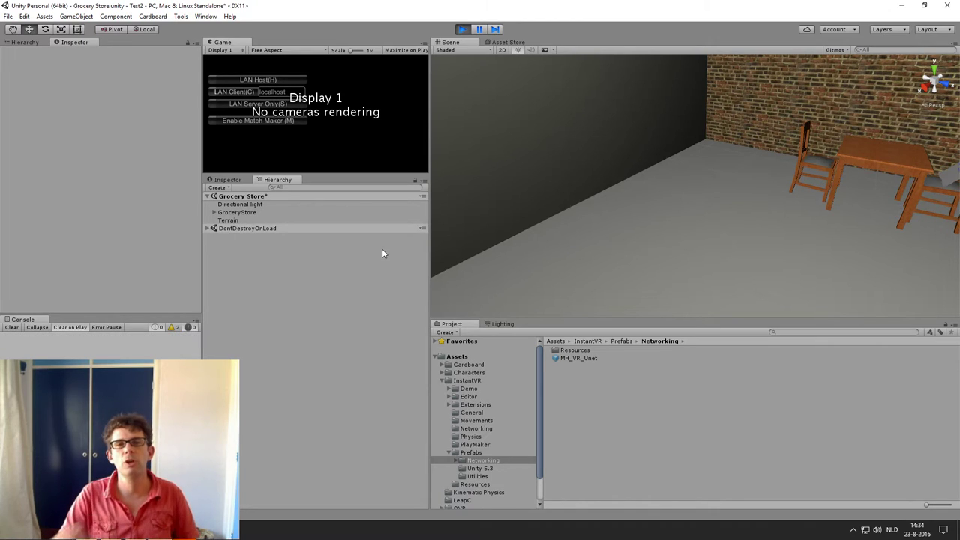
{"action": "left_click", "coordinate": [256, 80]}
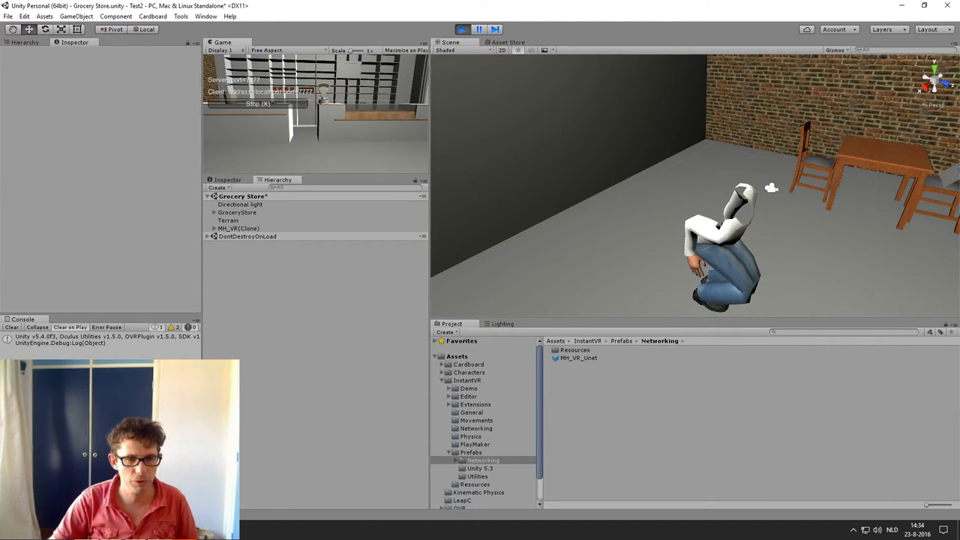
{"action": "key", "text": "alt+Tab"}
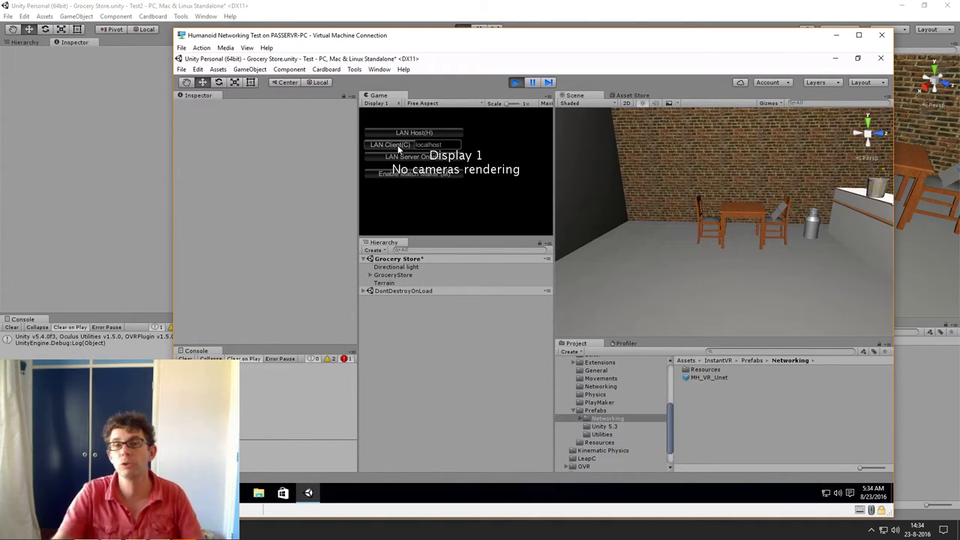
Replace localhost with 192.168.76.97 and join the host as LAN Client
{"action": "left_click", "coordinate": [445, 146]}
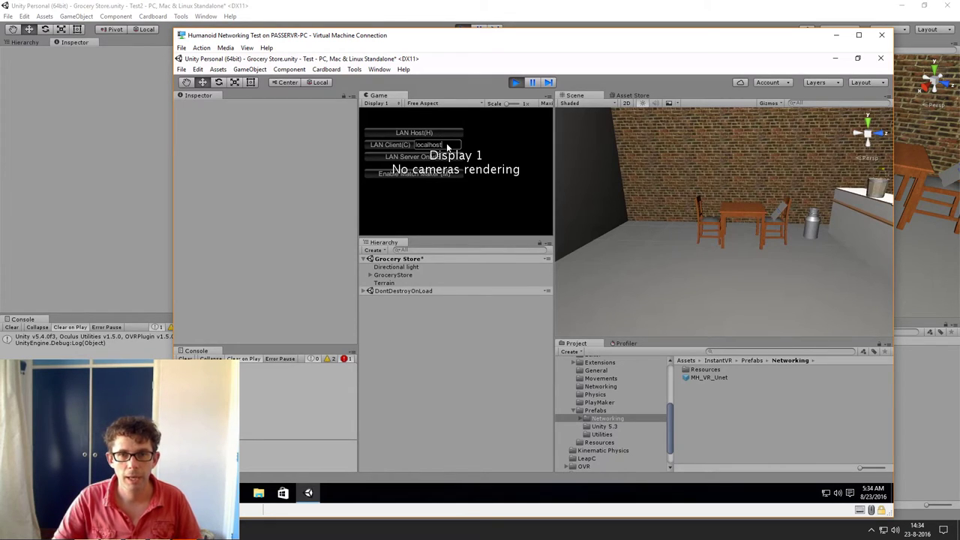
{"action": "key", "text": "BackSpace"}
{"action": "key", "text": "BackSpace"}
{"action": "key", "text": "BackSpace"}
{"action": "key", "text": "BackSpace"}
{"action": "key", "text": "BackSpace"}
{"action": "key", "text": "BackSpace"}
{"action": "key", "text": "BackSpace"}
{"action": "key", "text": "BackSpace"}
{"action": "key", "text": "BackSpace"}
{"action": "type", "text": "1"}
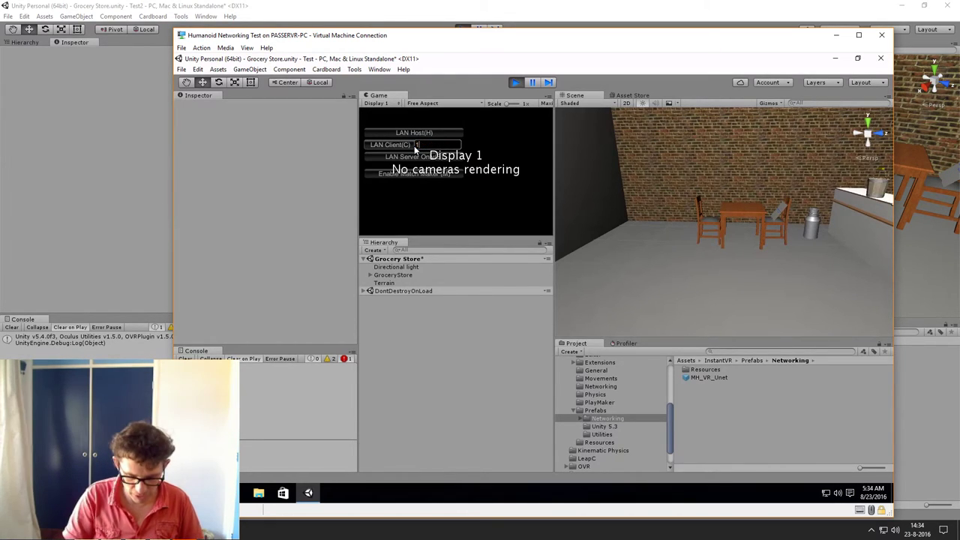
{"action": "type", "text": "92.168.76"}
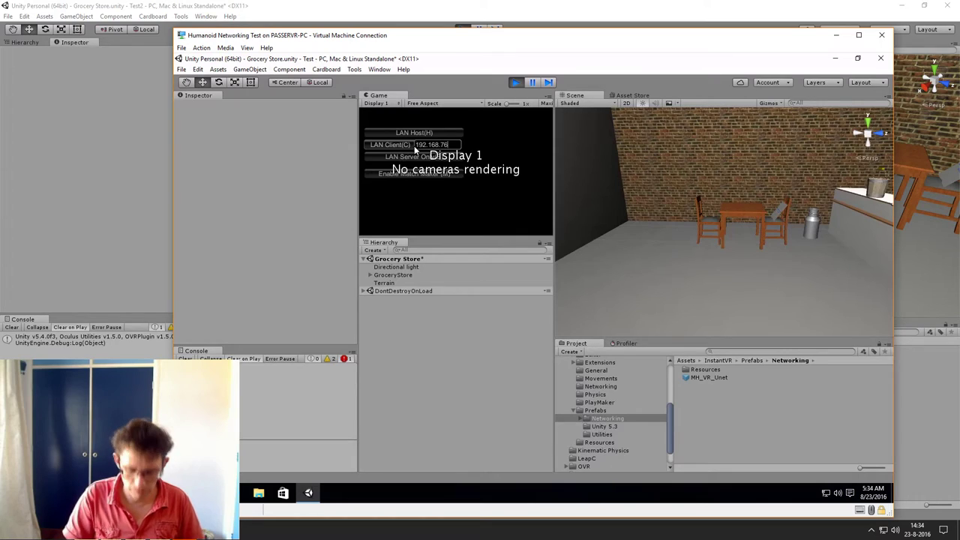
{"action": "type", "text": ".9"}
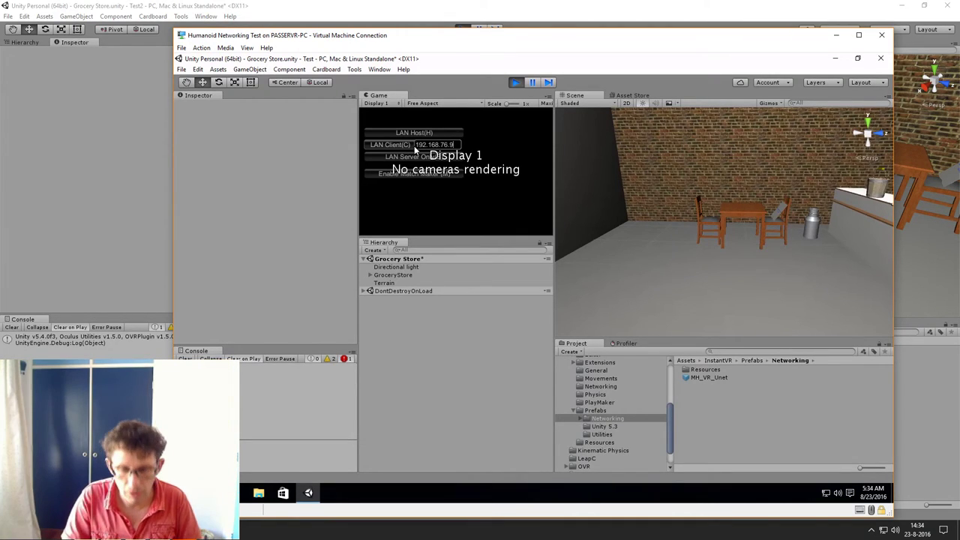
{"action": "type", "text": "7"}
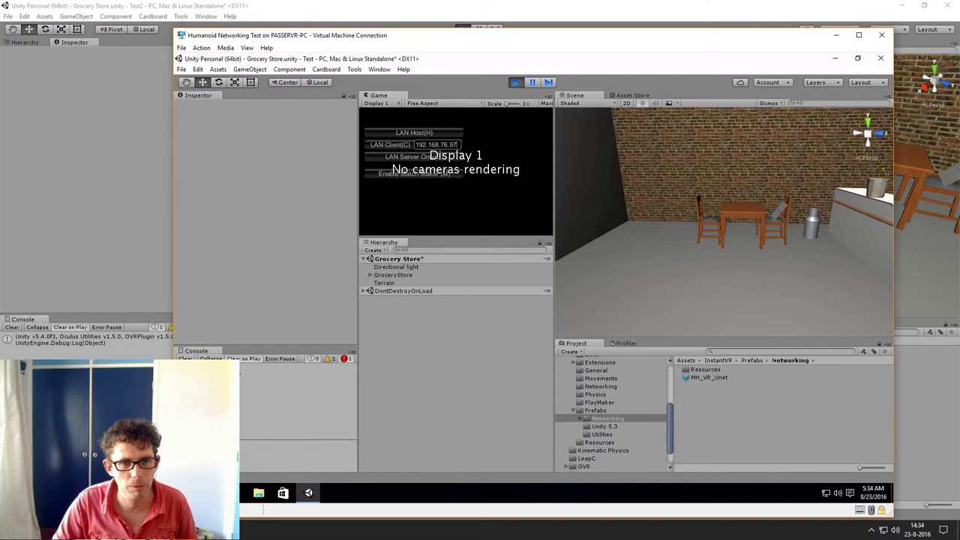
{"action": "left_click", "coordinate": [240, 371]}
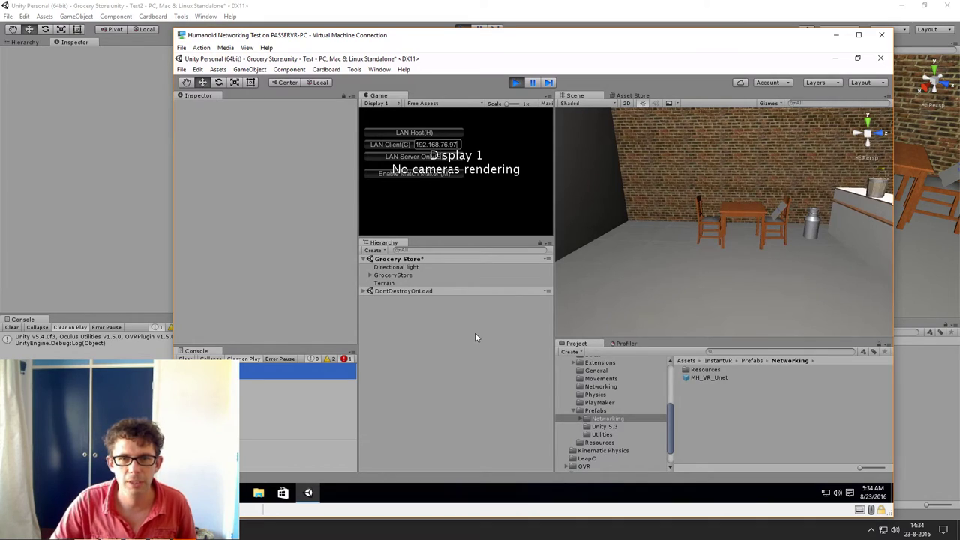
{"action": "left_click", "coordinate": [393, 144]}
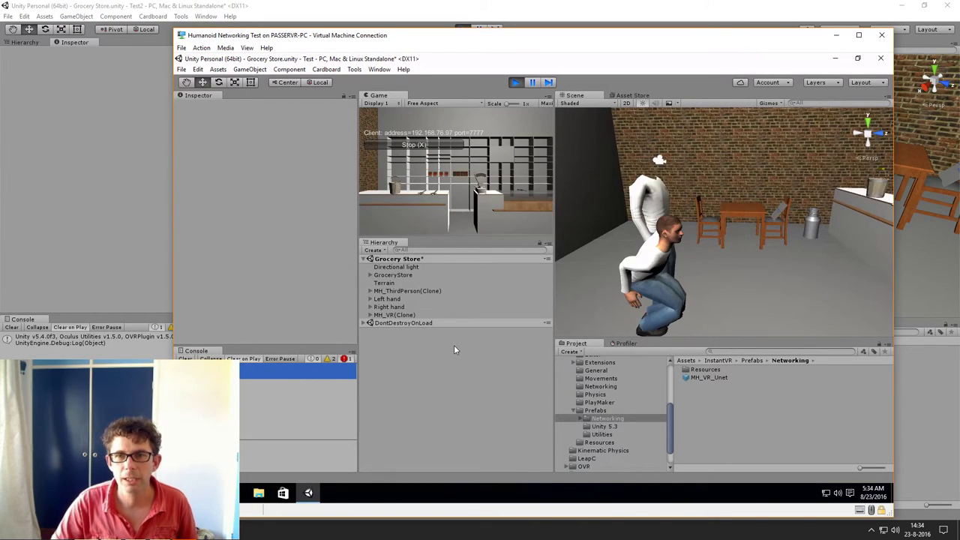
Move the Virtual Machine Connection window aside to show both avatars in the host's Scene view
{"action": "left_click_drag", "start_coordinate": [649, 46], "coordinate": [247, 42]}
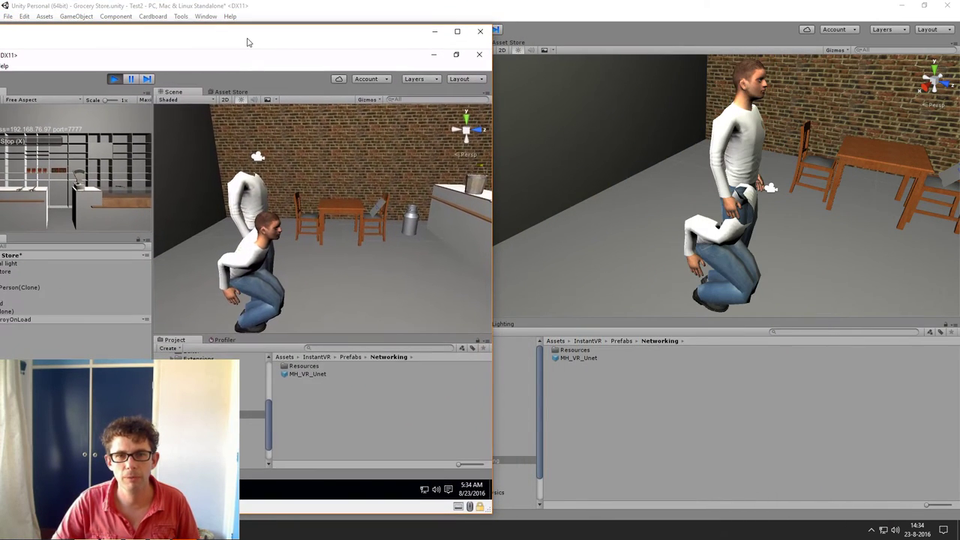